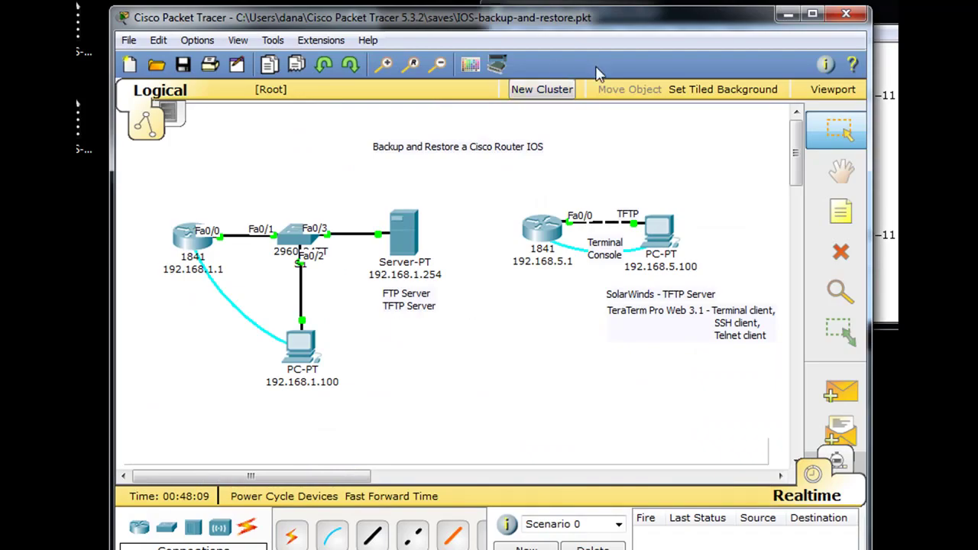
# Open and then close the terminal console on PC 192.168.1.100 using default serial settings.
pyautogui.moveTo(658, 15); pyautogui.dragTo(626, 8)
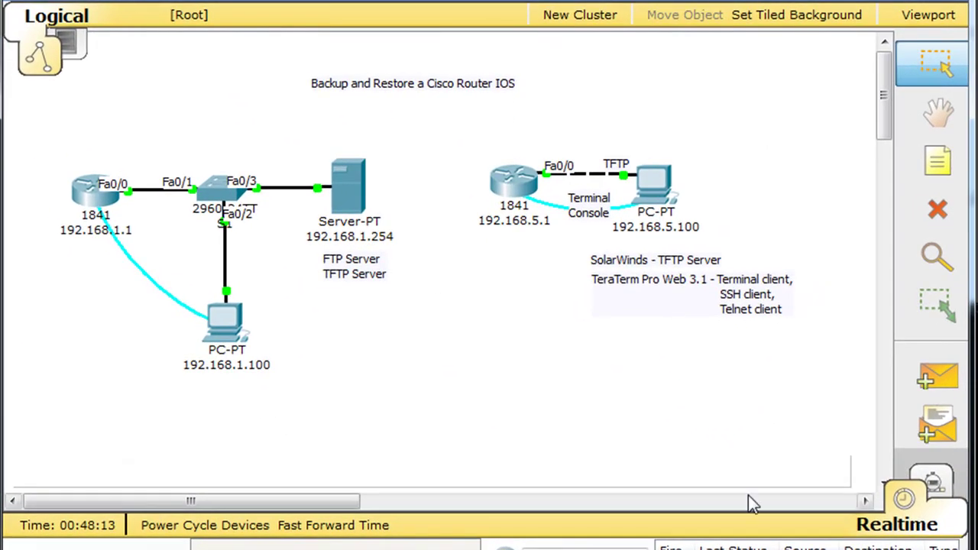
pyautogui.click(225, 321)
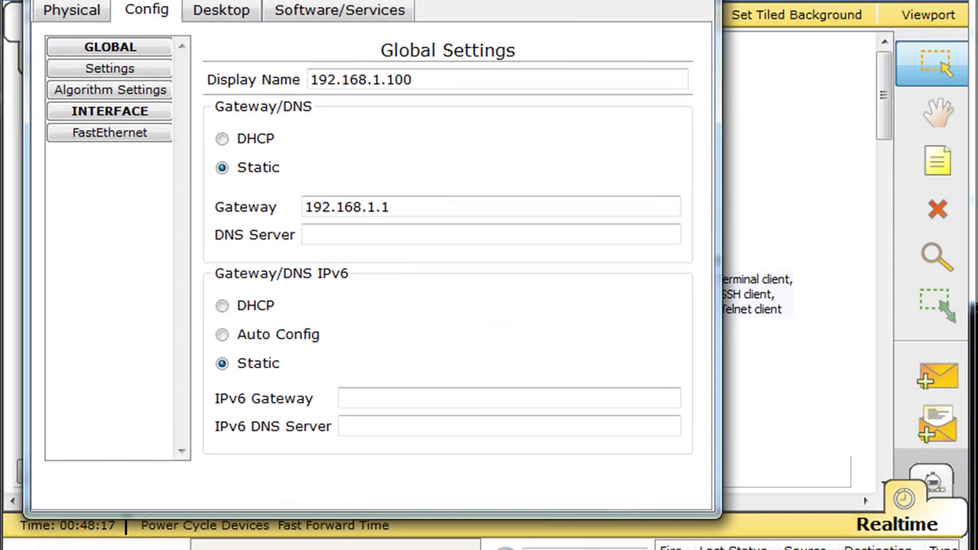
pyautogui.click(256, 16)
pyautogui.click(402, 93)
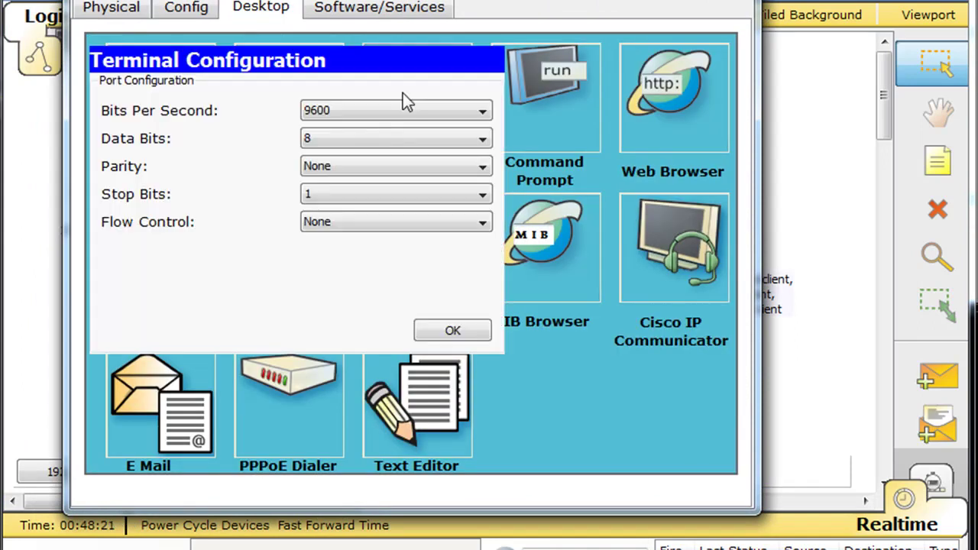
pyautogui.click(450, 333)
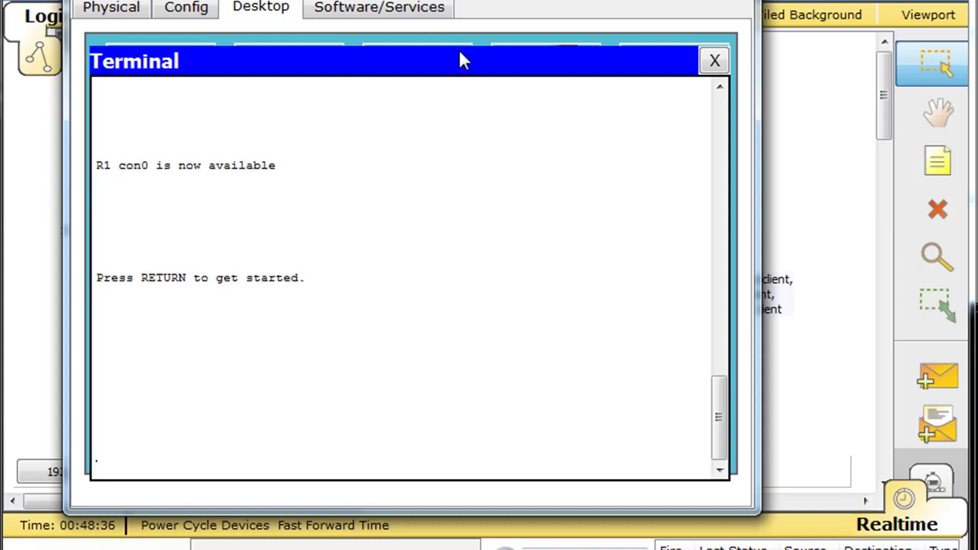
pyautogui.click(715, 60)
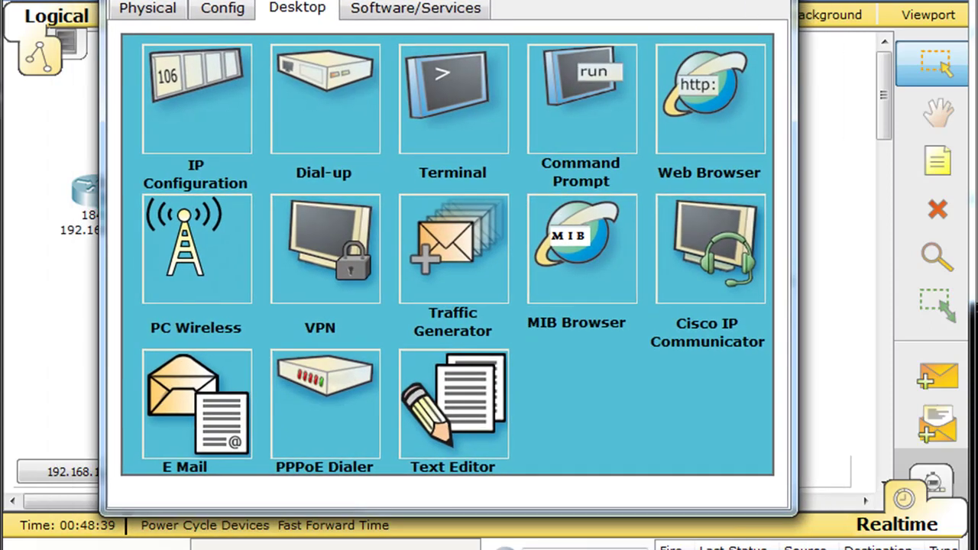
pyautogui.hotkey('alt', 'F4')
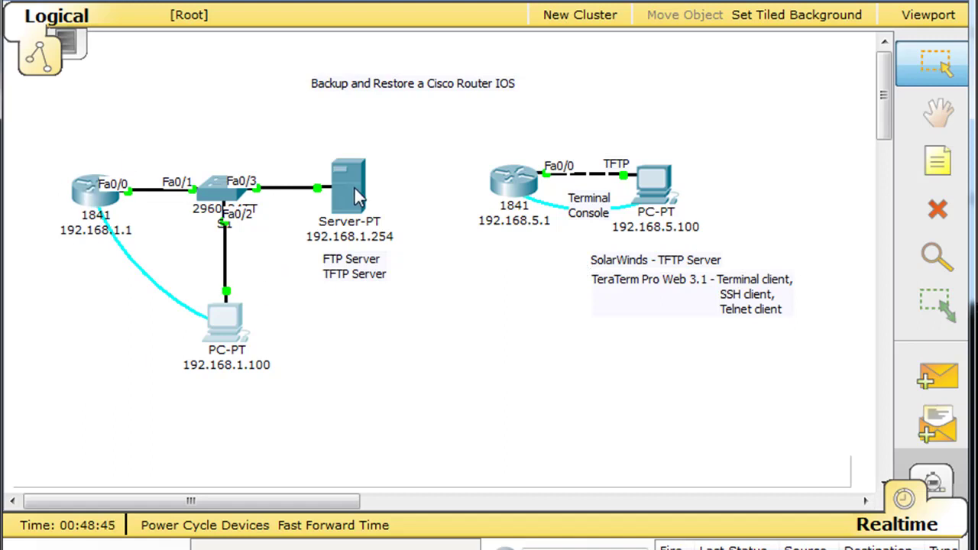
# Open R1's command line and enter privileged mode with enable and its password.
pyautogui.moveTo(354, 188)
pyautogui.moveTo(93, 217)
pyautogui.click(93, 191)
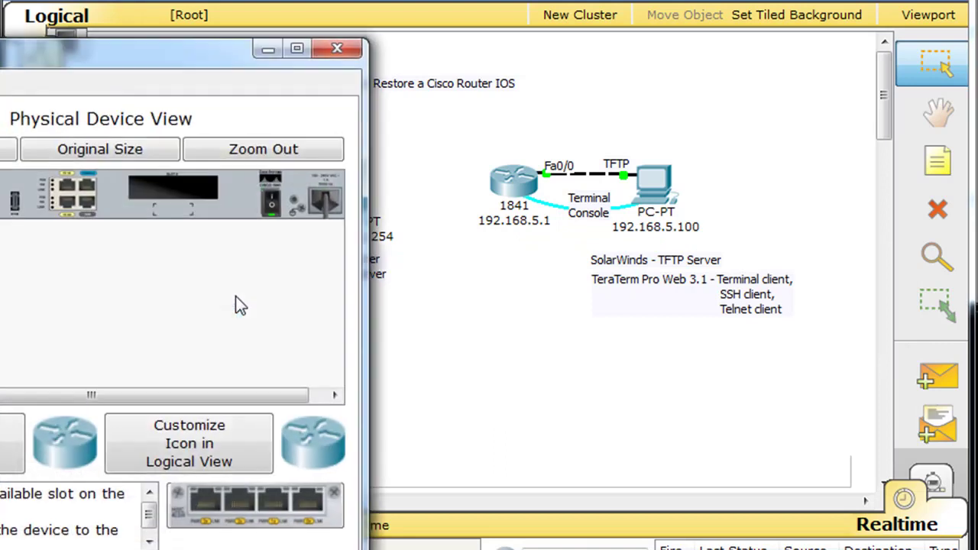
pyautogui.moveTo(137, 59); pyautogui.dragTo(548, 14)
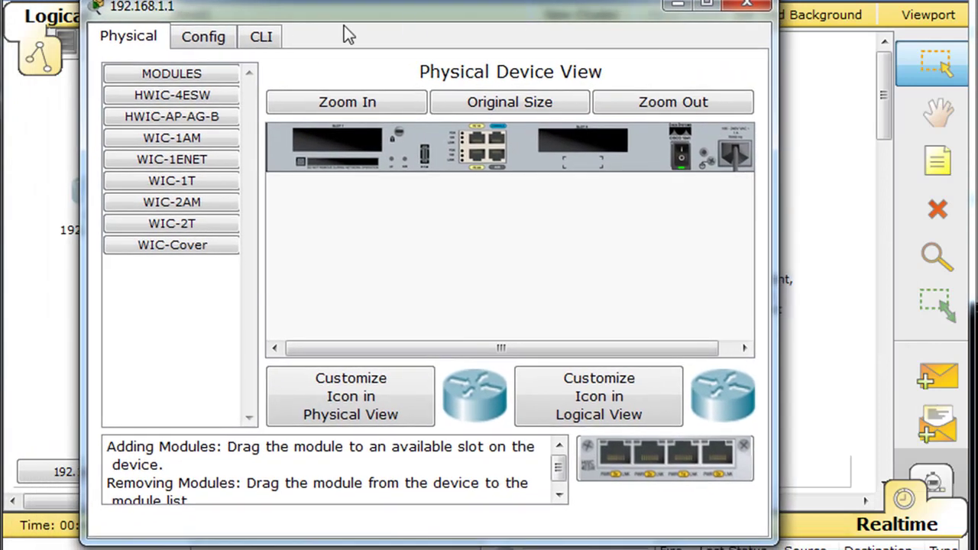
pyautogui.click(267, 39)
pyautogui.click(328, 282)
pyautogui.press('Return')
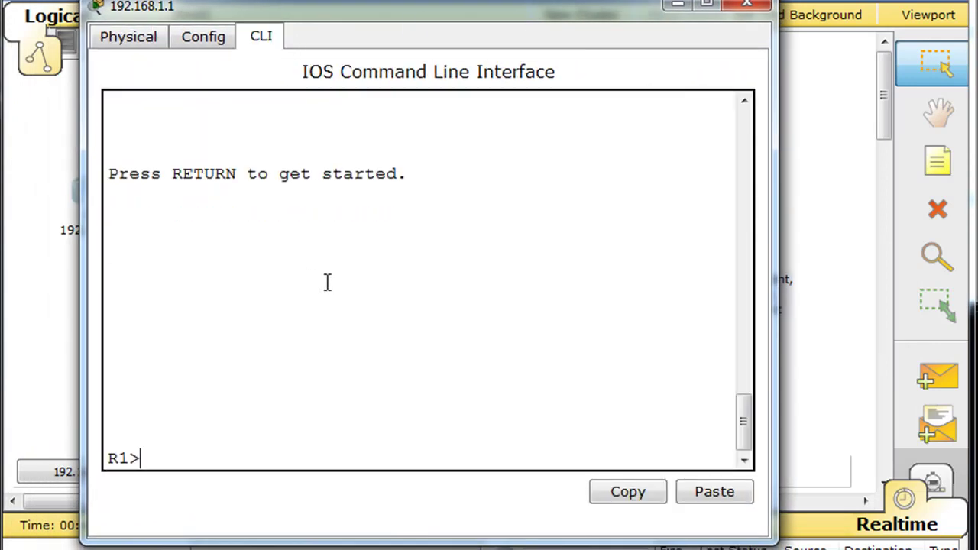
pyautogui.write('en')
pyautogui.press('Return')
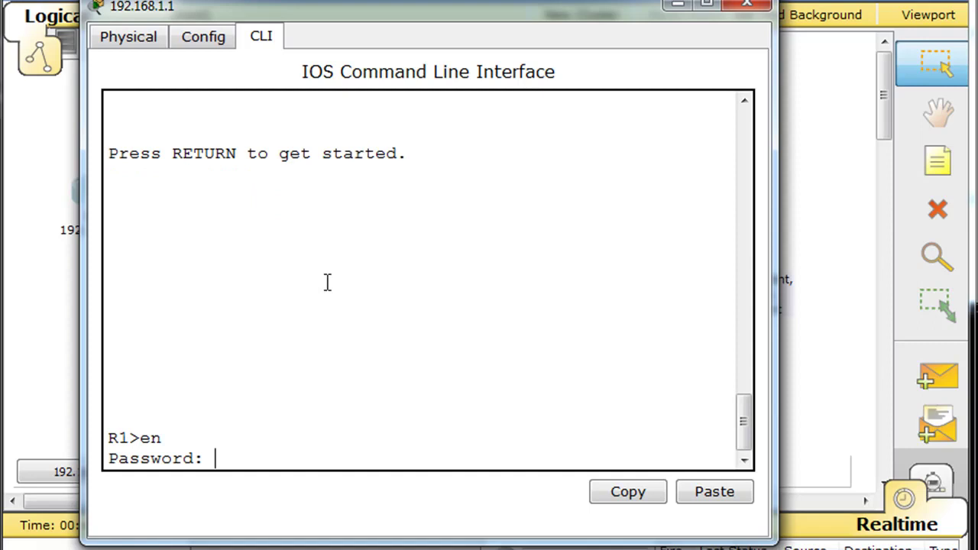
pyautogui.press('Return')
# Run show flash and copy the c1841-advipservicesk9-mz.124-15.T1.bin image name.
pyautogui.write('show flash')
pyautogui.press('Return')
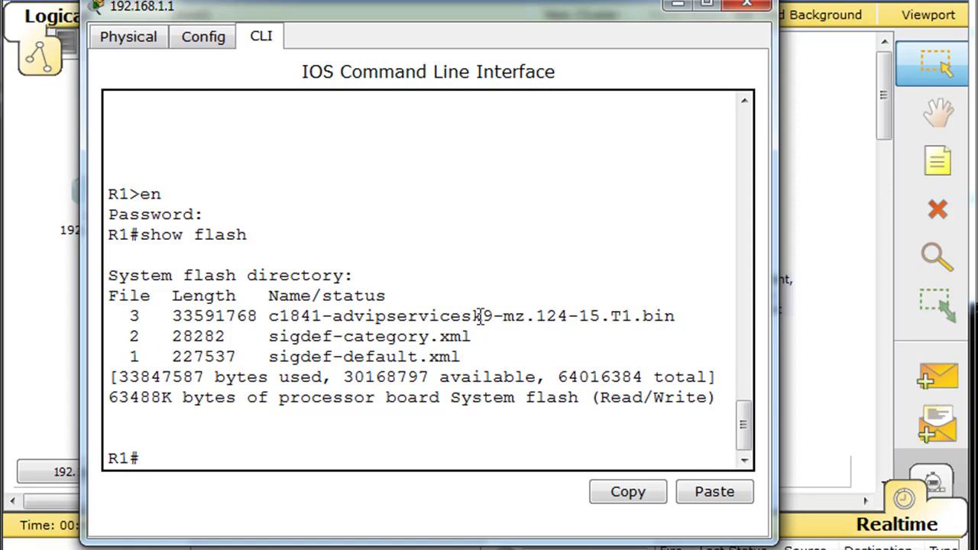
pyautogui.moveTo(266, 316); pyautogui.dragTo(675, 321)
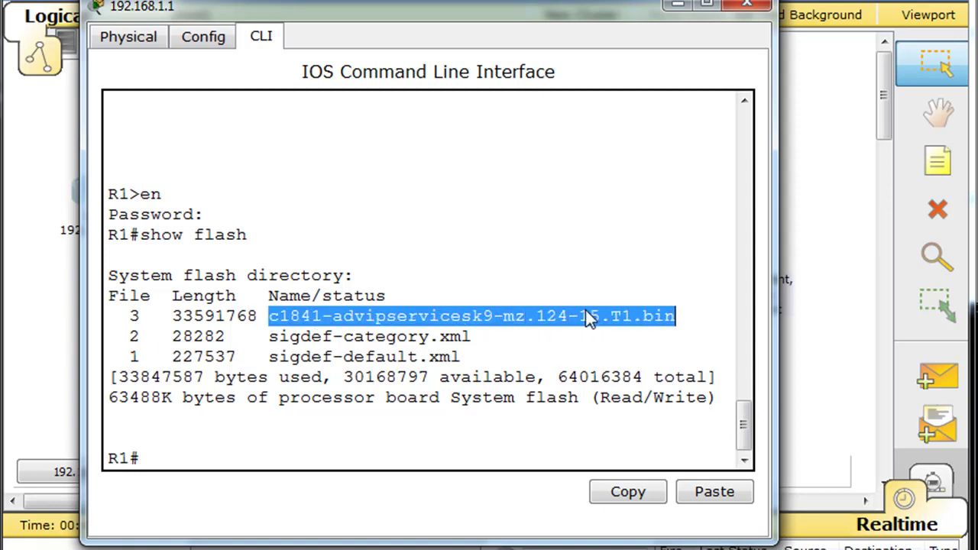
pyautogui.click(630, 494)
pyautogui.click(94, 479)
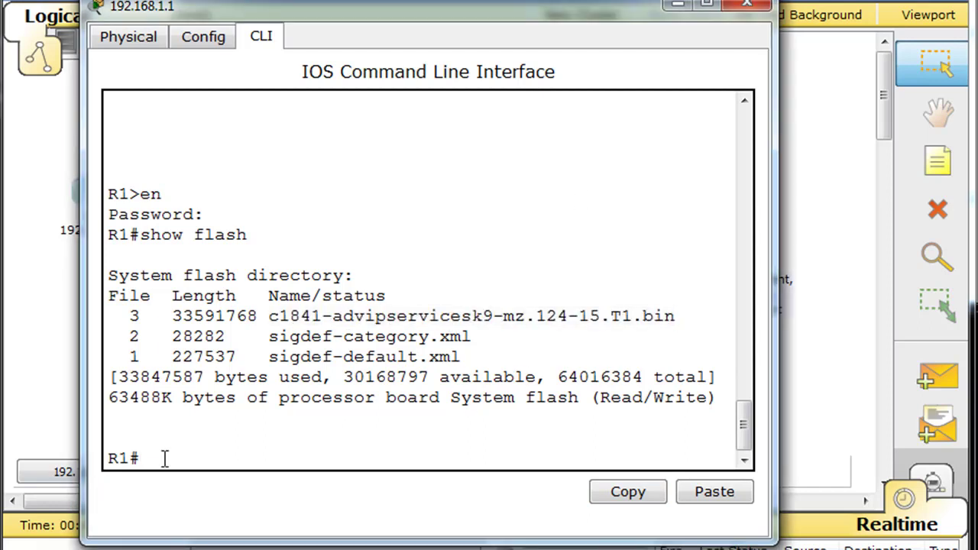
# Ping 192.168.1.254 from R1 twice, getting 80 percent then 100 percent success.
pyautogui.write('ping 192.168.1')
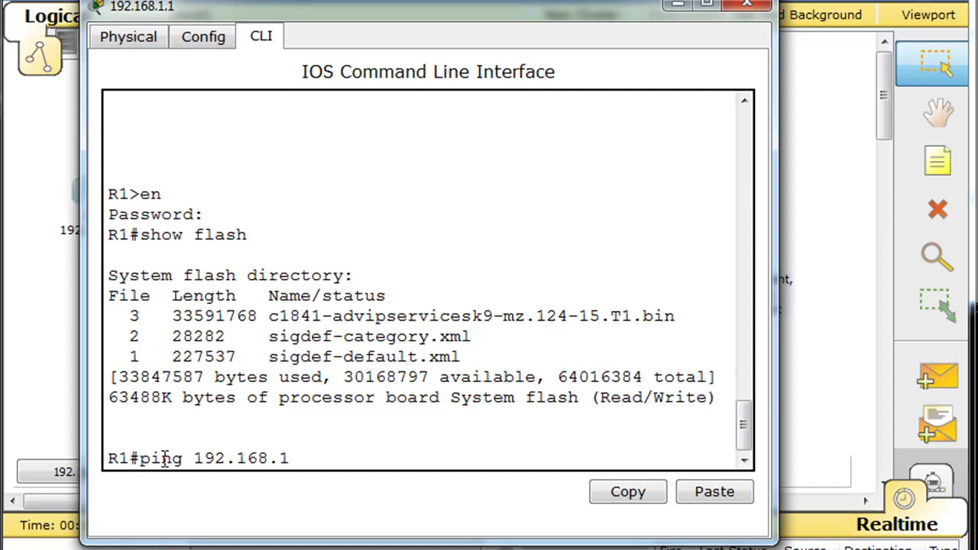
pyautogui.write('.254')
pyautogui.press('Return')
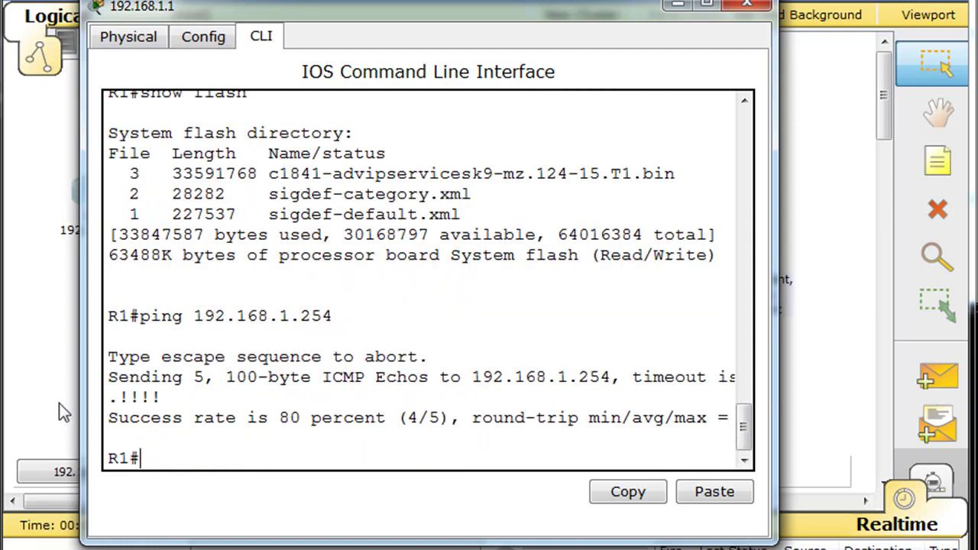
pyautogui.press('Up')
pyautogui.press('Return')
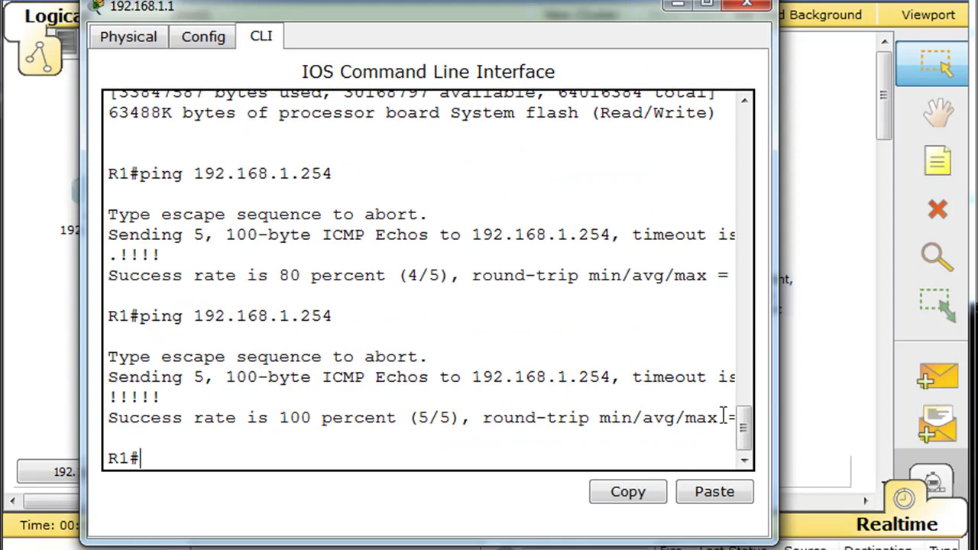
pyautogui.scroll(2, 743, 430)
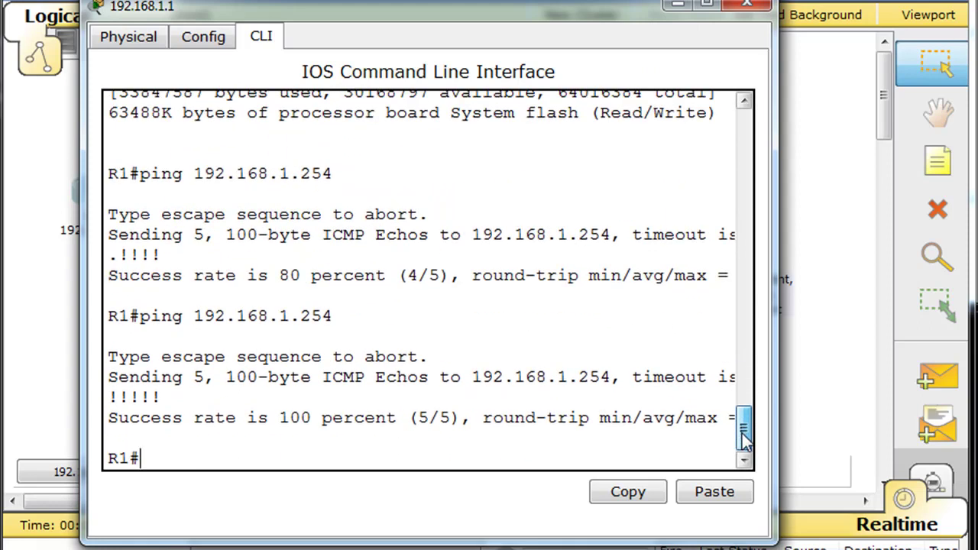
# Delete the pasted c1841-advipservicesk9-mz.124-15.T1.bin image from R1's flash.
pyautogui.write('elete ')
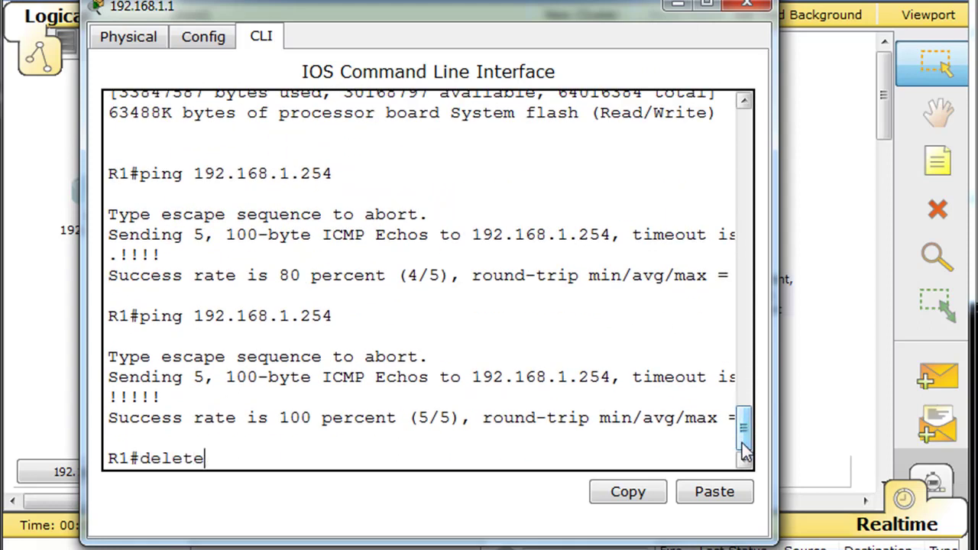
pyautogui.write('flash')
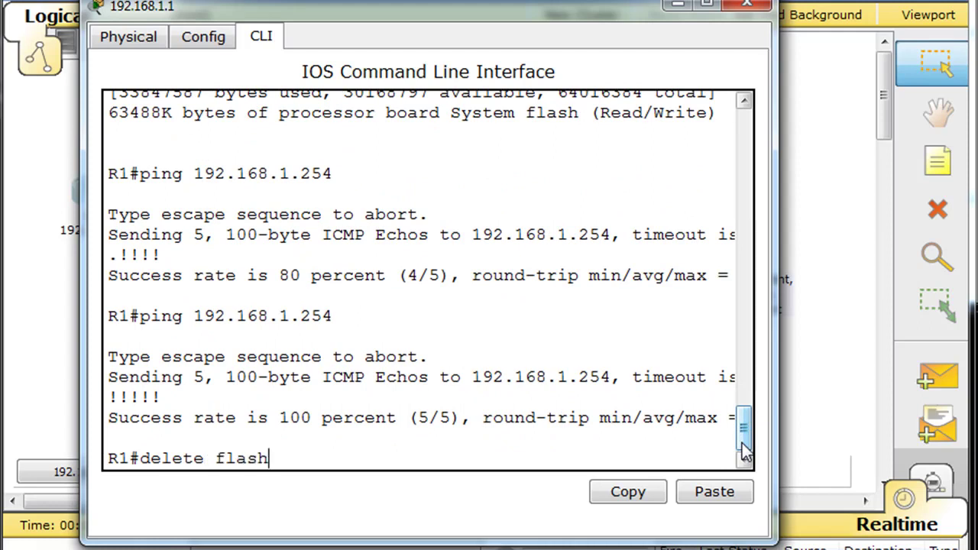
pyautogui.press('Return')
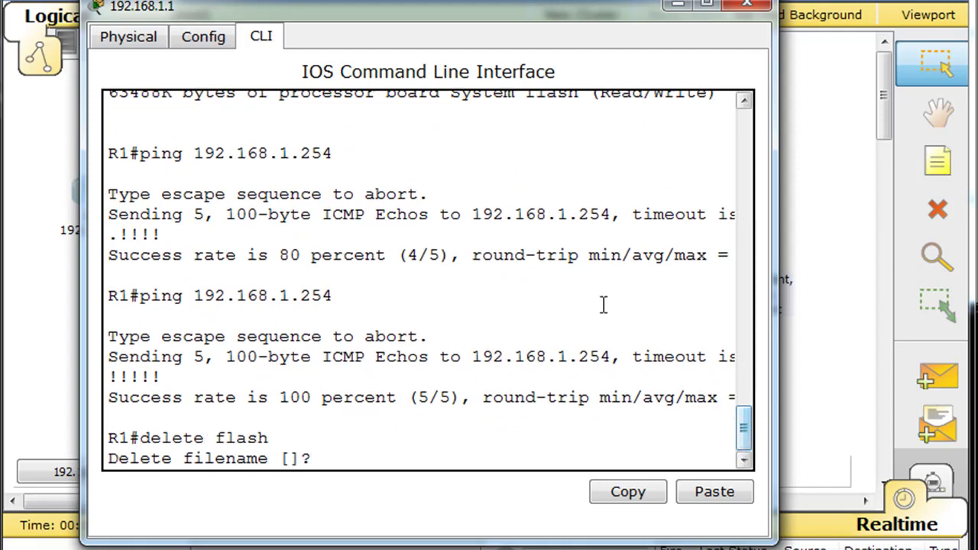
pyautogui.click(733, 493)
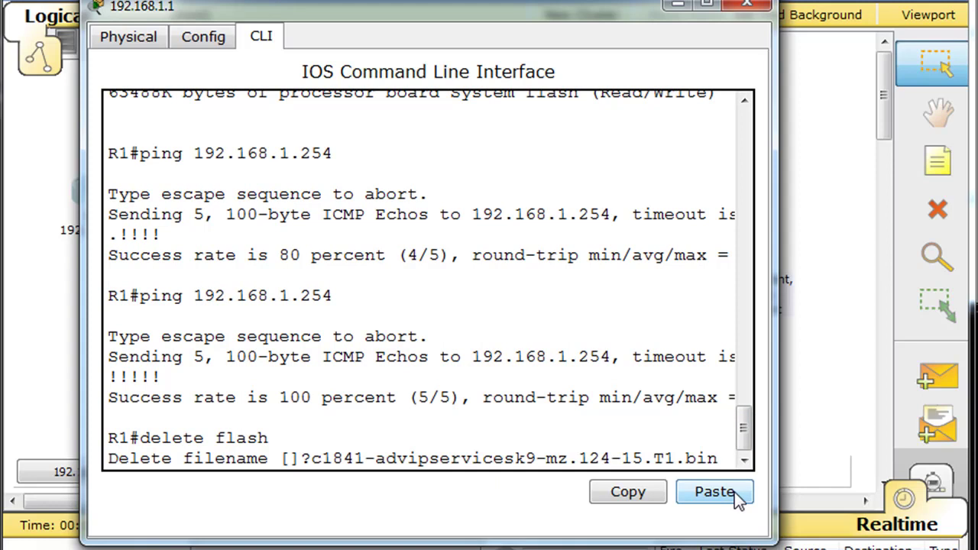
pyautogui.press('Return')
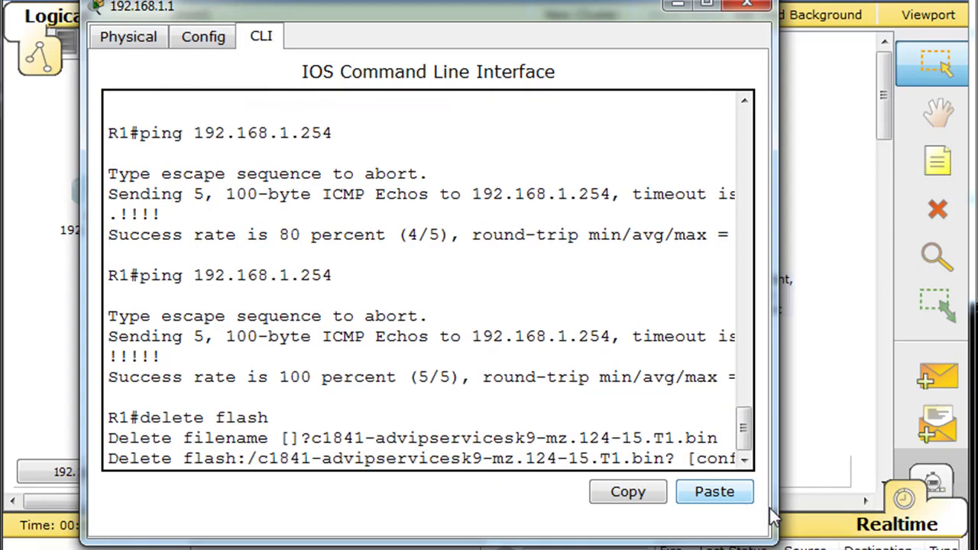
pyautogui.moveTo(773, 469); pyautogui.dragTo(910, 470)
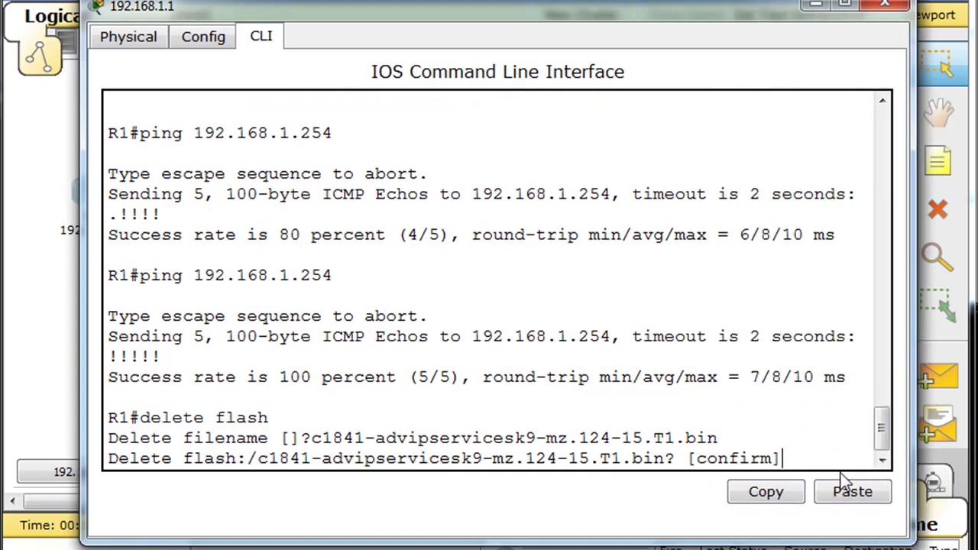
pyautogui.press('Return')
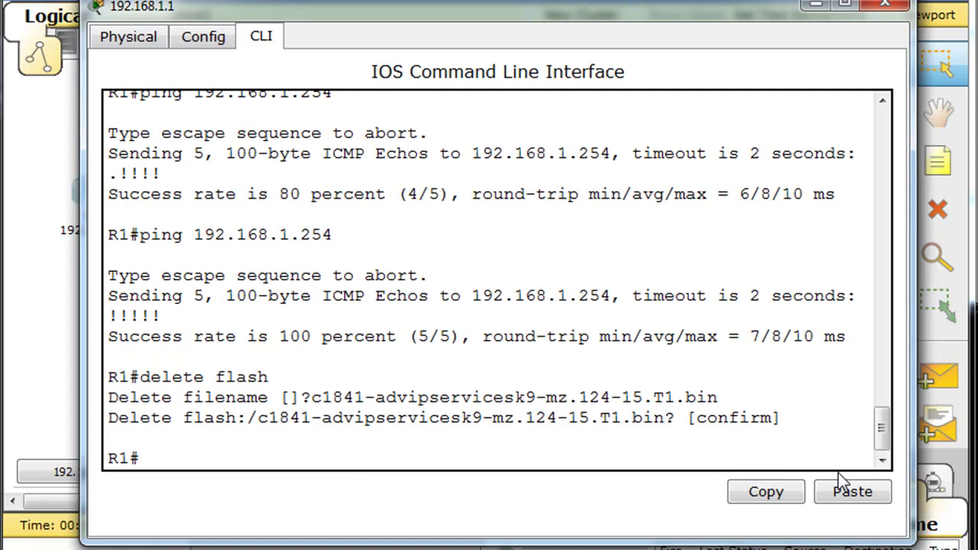
# Reload R1 so it fails to boot to rommon 1, and enlarge its window.
pyautogui.write('reload')
pyautogui.press('Return')
pyautogui.press('Return')
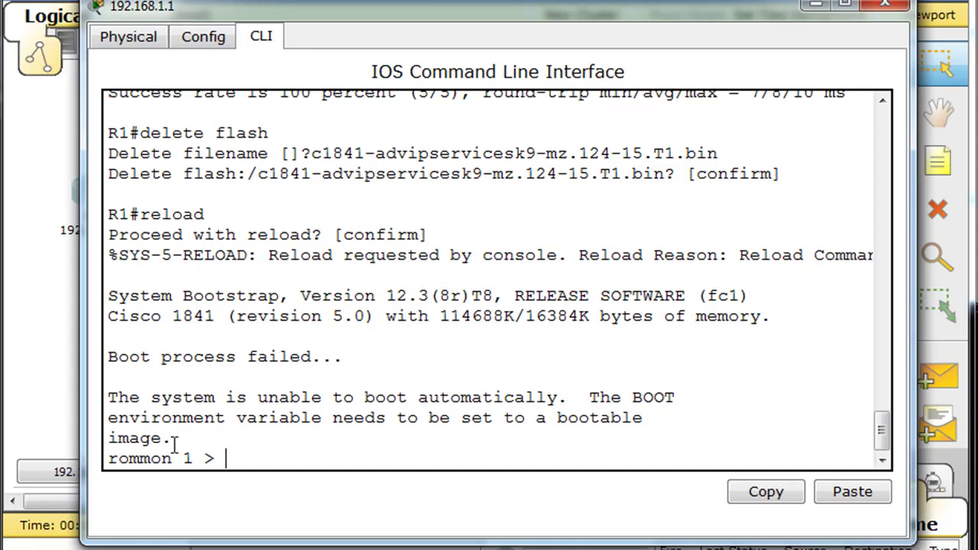
pyautogui.moveTo(615, 25); pyautogui.dragTo(566, 3)
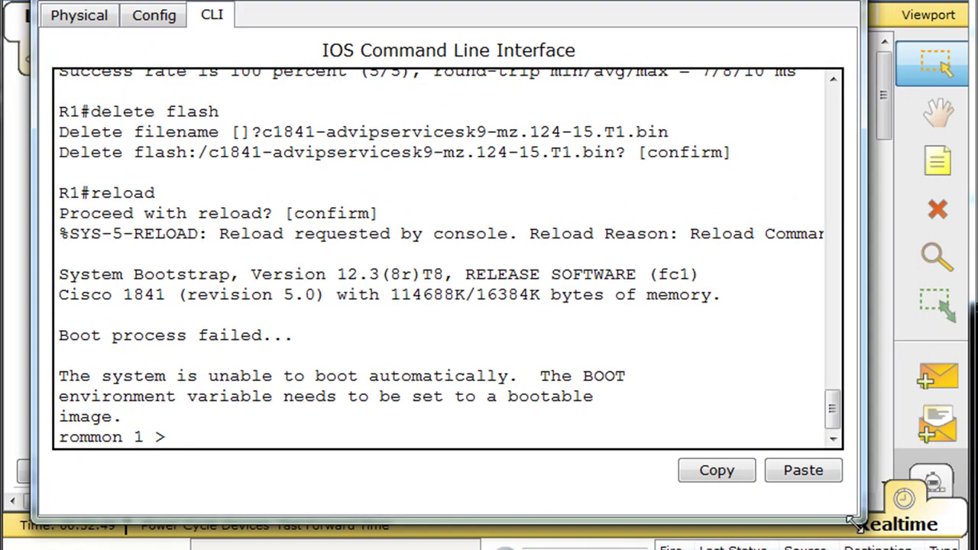
pyautogui.moveTo(859, 523); pyautogui.dragTo(906, 545)
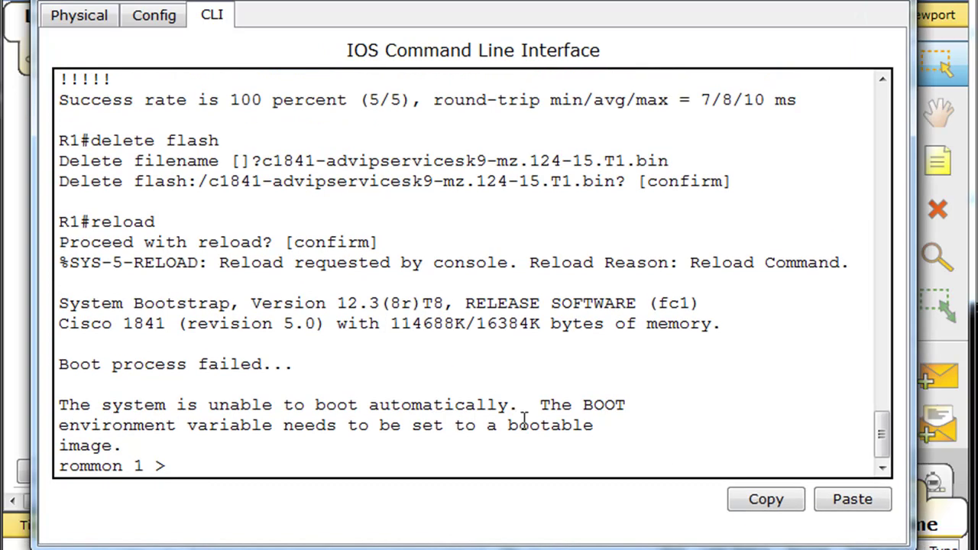
# Power R1 back on and list the ROMMON commands with ?, including tftpdnld.
pyautogui.press('Return')
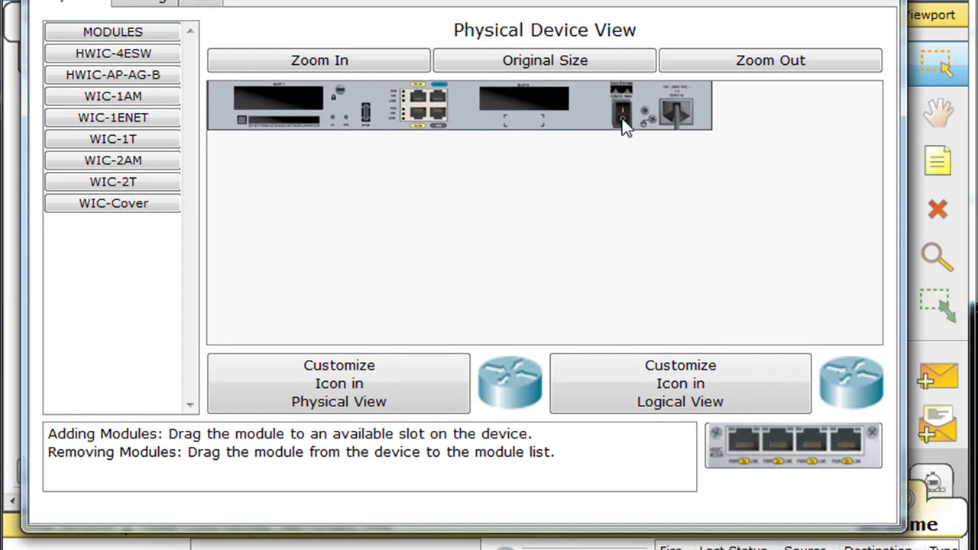
pyautogui.click(623, 116)
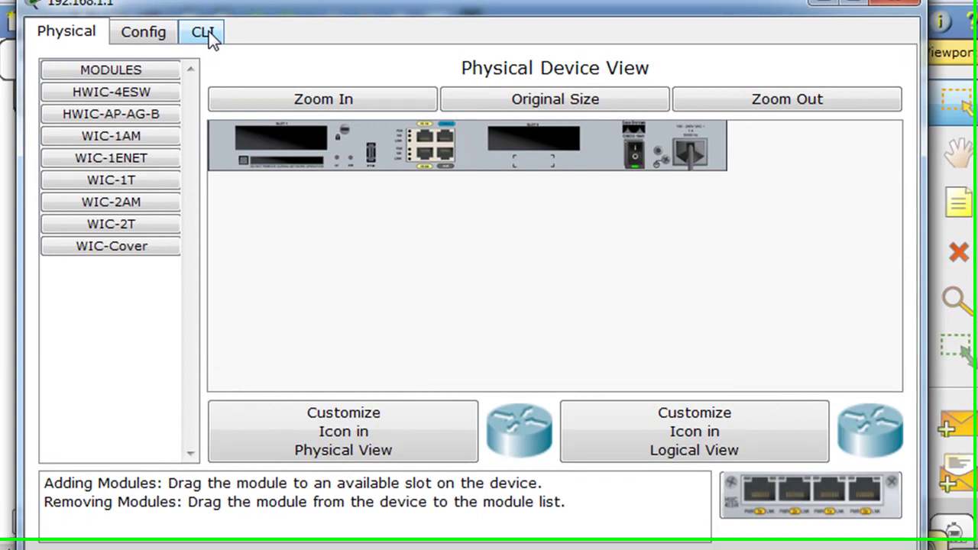
pyautogui.click(207, 35)
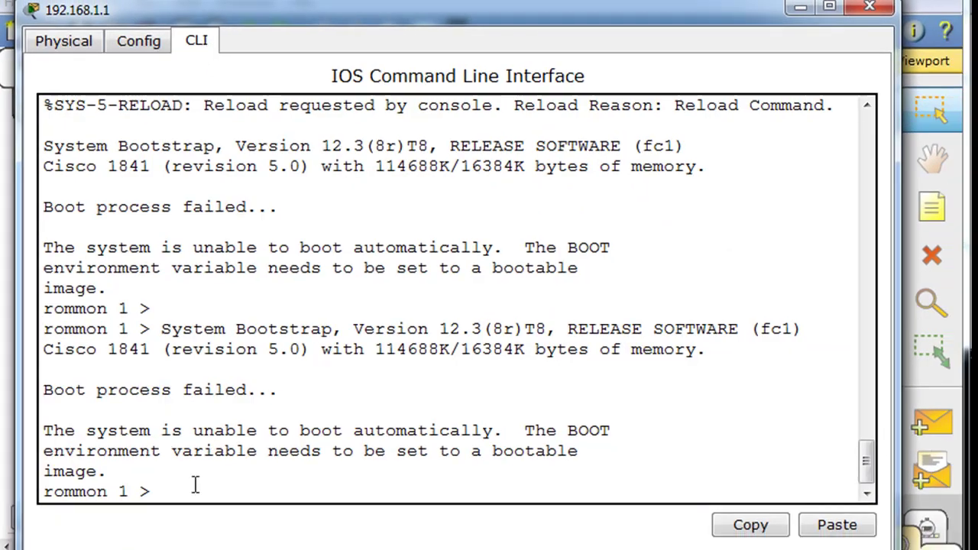
pyautogui.write('?')
pyautogui.press('Return')
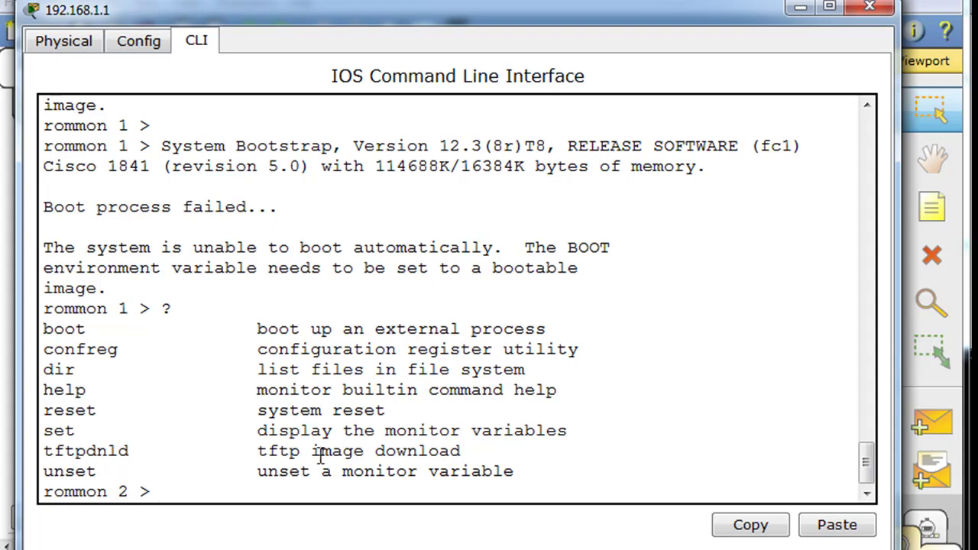
pyautogui.moveTo(463, 451); pyautogui.dragTo(44, 450)
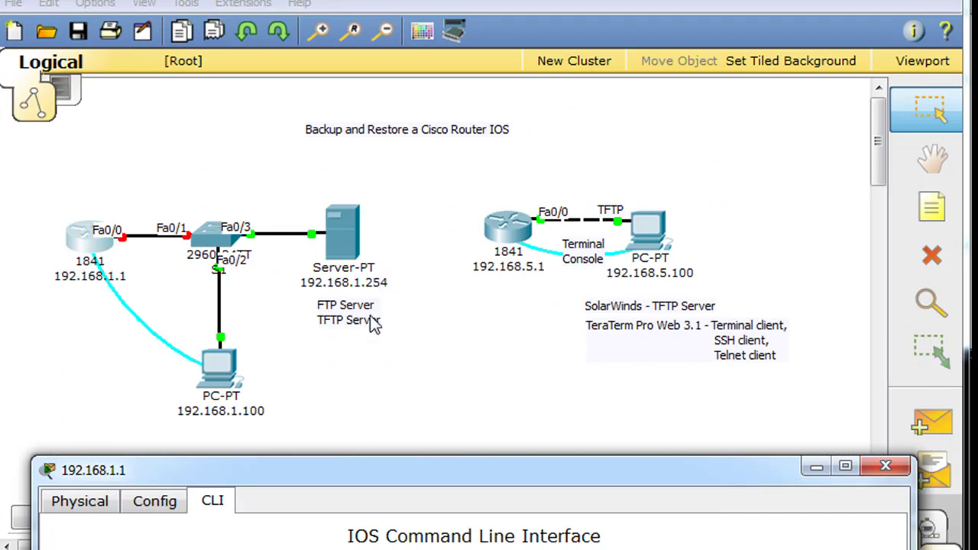
pyautogui.moveTo(375, 471); pyautogui.dragTo(361, 367)
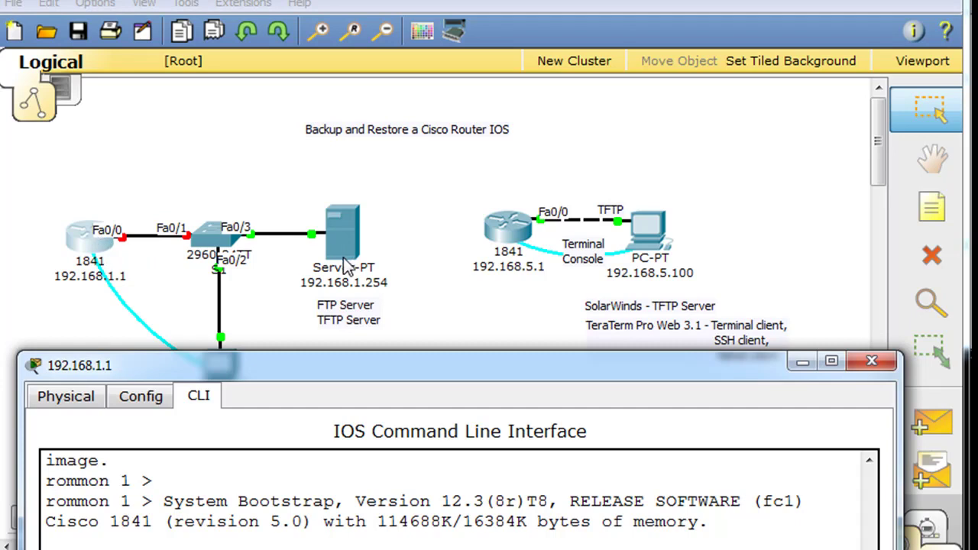
pyautogui.moveTo(386, 363); pyautogui.dragTo(371, 0)
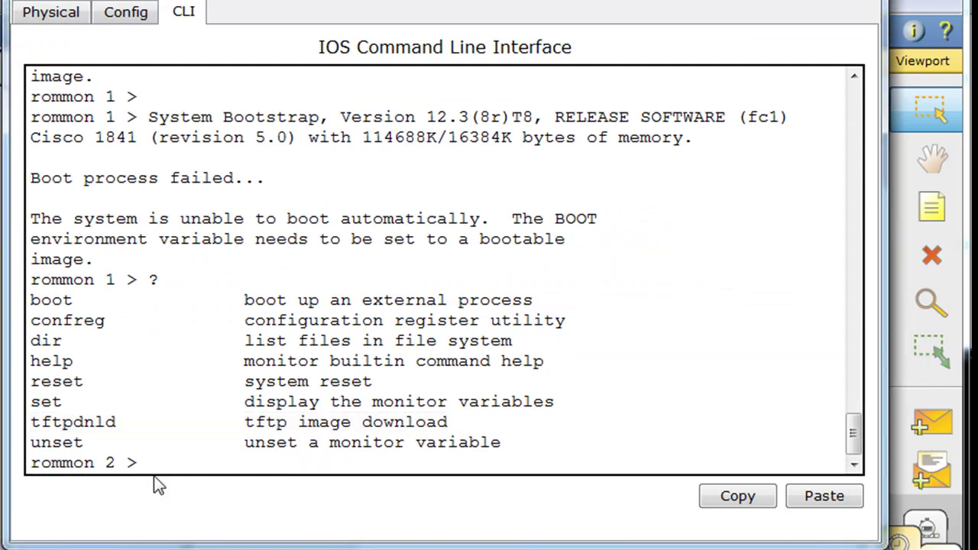
# Set ROMMON IP_ADDRESS=192.168.1.1, IP_SUBNET_MASK=255.255.255.0 and DEFAULT_GATEWAY=192.168.1.254.
pyautogui.write('IP_ADDRESS')
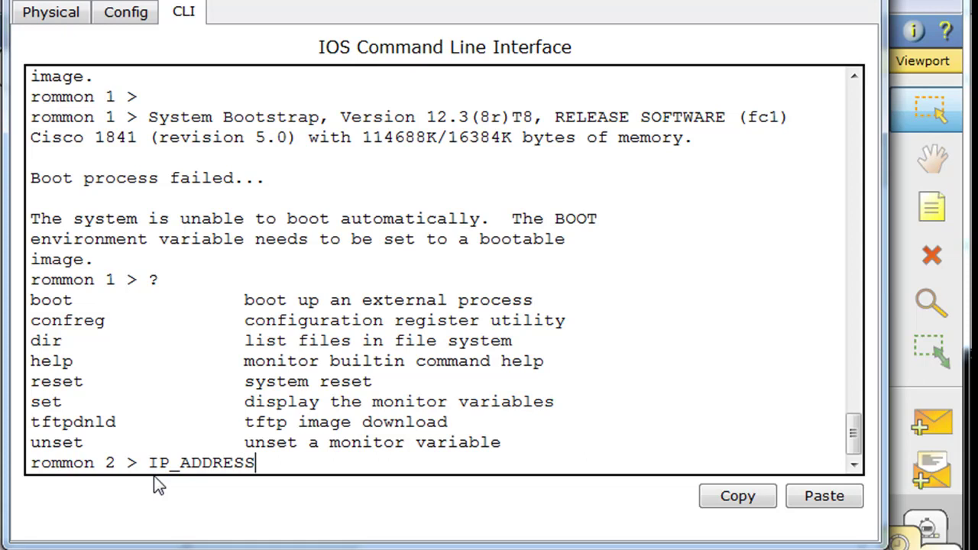
pyautogui.write('=192.168.1.1')
pyautogui.press('Return')
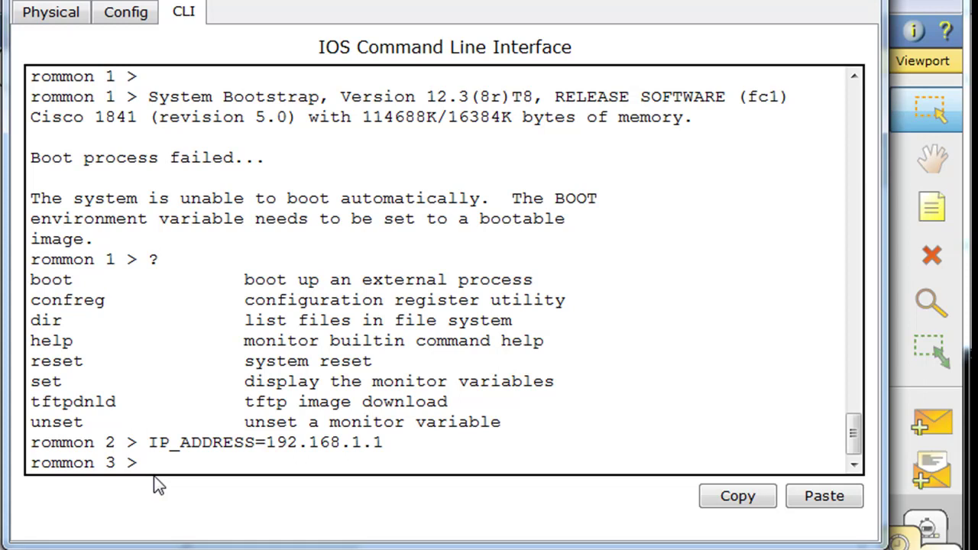
pyautogui.write('IP_SUBNET_MAS')
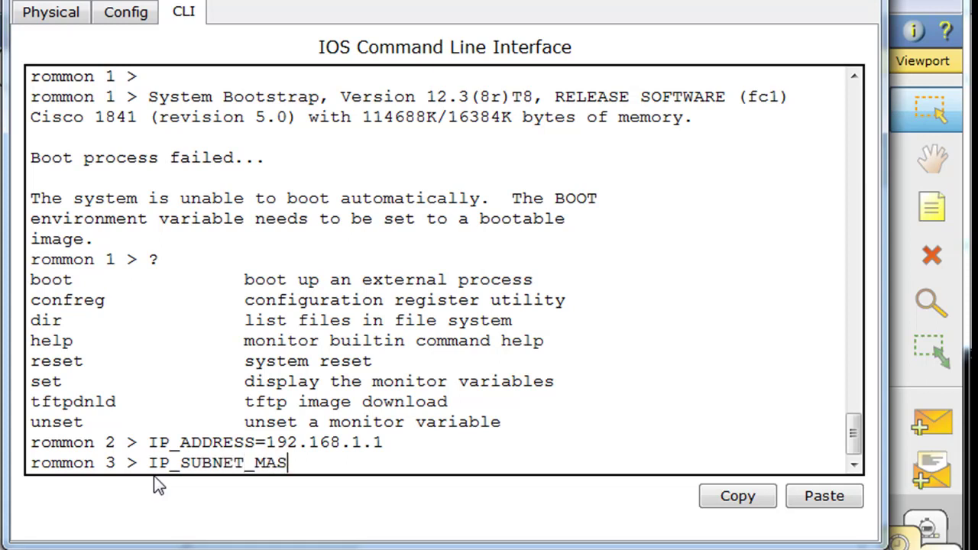
pyautogui.write('K=255.255')
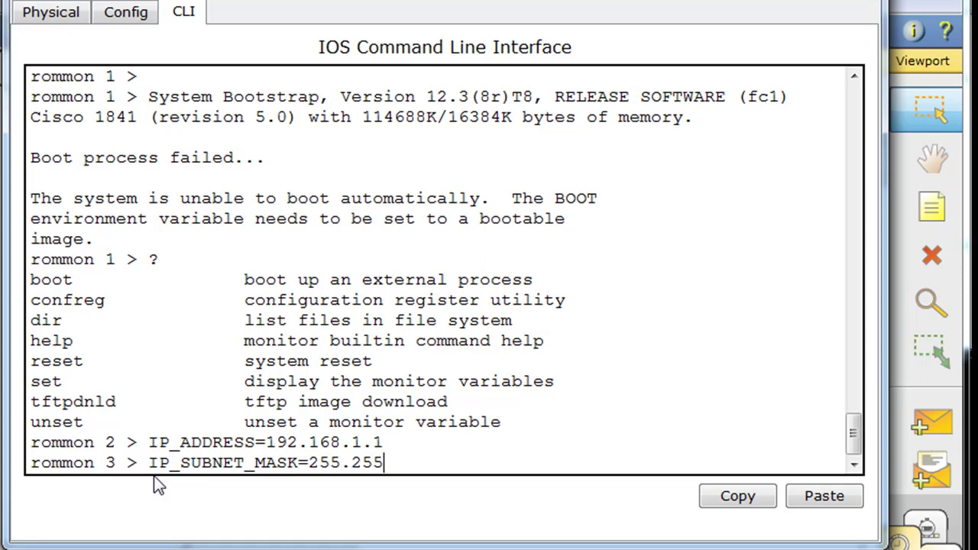
pyautogui.write('.255.0')
pyautogui.press('Return')
pyautogui.write('DEFA')
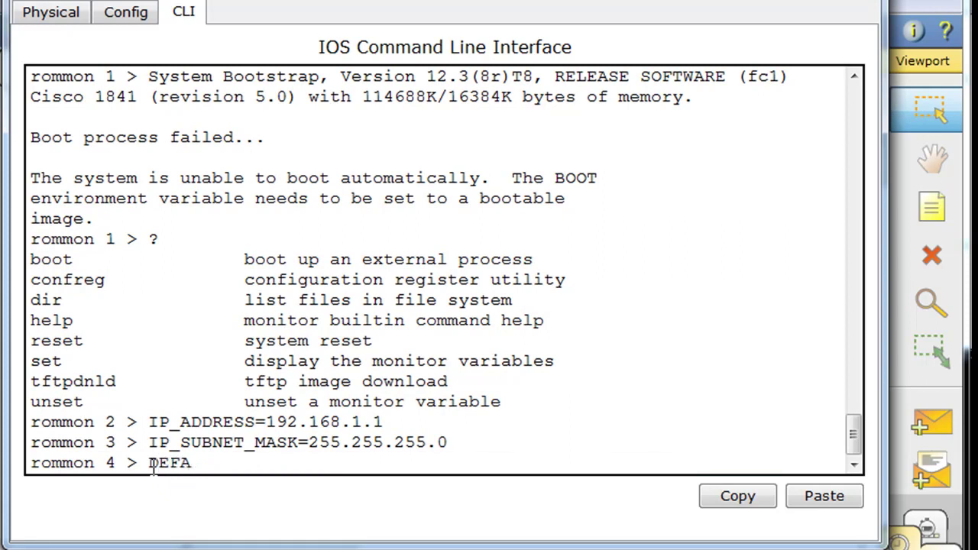
pyautogui.write('ULT_GATEWA')
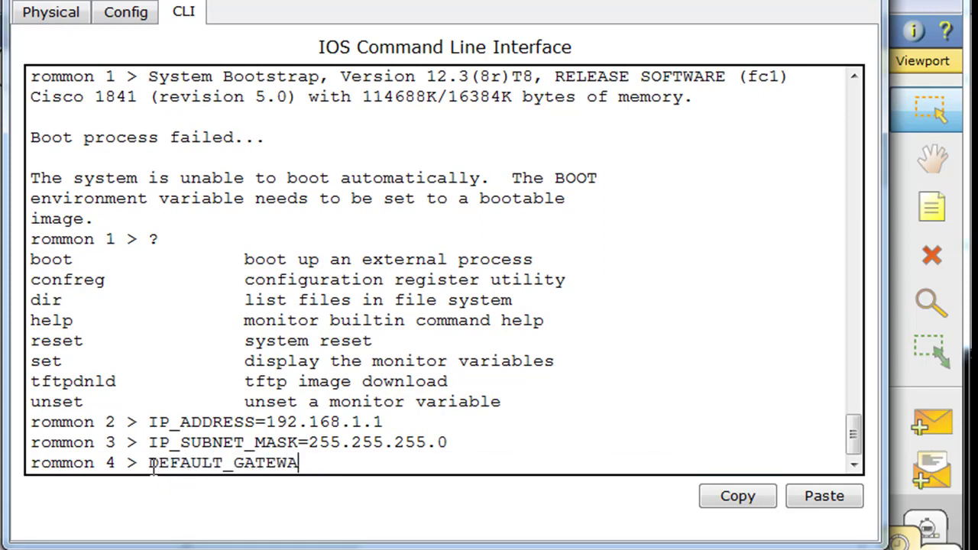
pyautogui.write('Y=')
pyautogui.moveTo(455, 1); pyautogui.dragTo(471, 363)
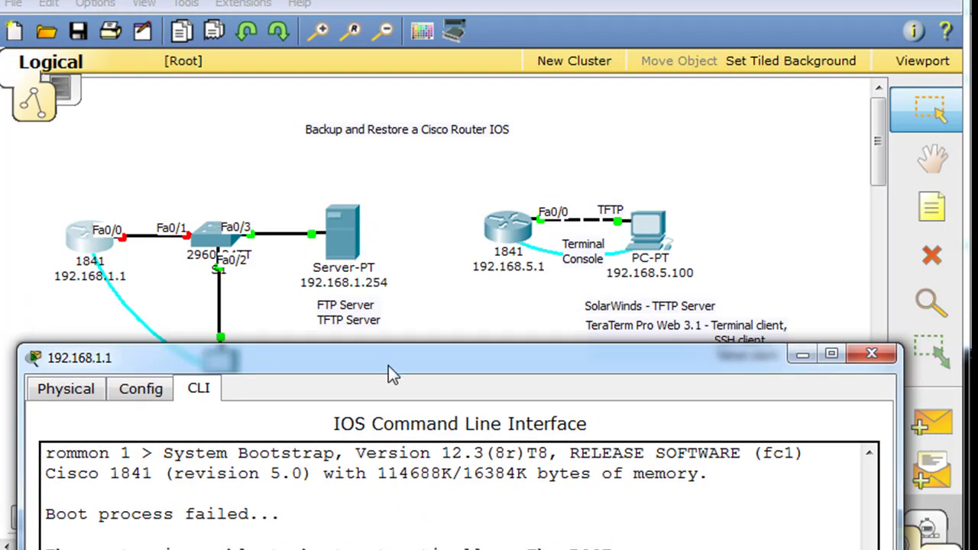
pyautogui.moveTo(393, 364); pyautogui.dragTo(390, 2)
pyautogui.write('19')
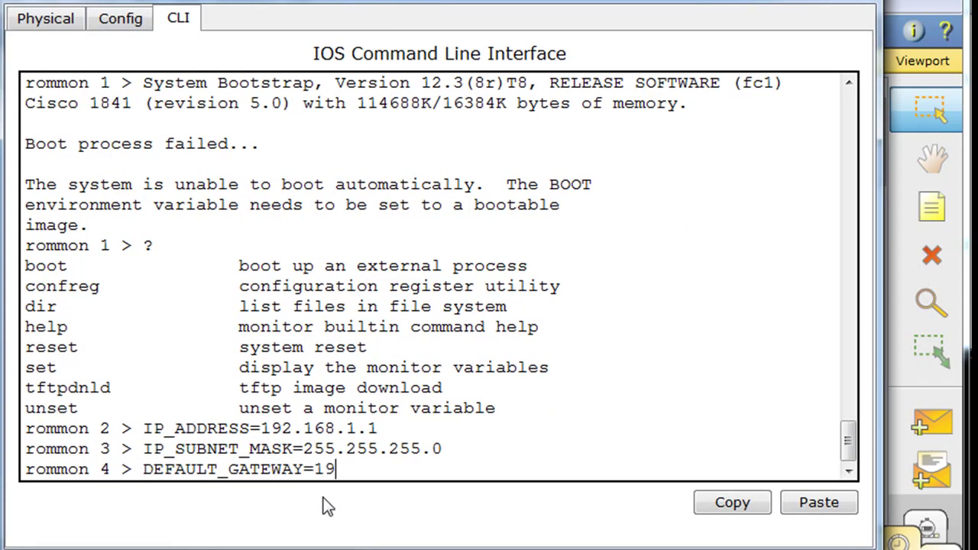
pyautogui.write('2.168.1.254')
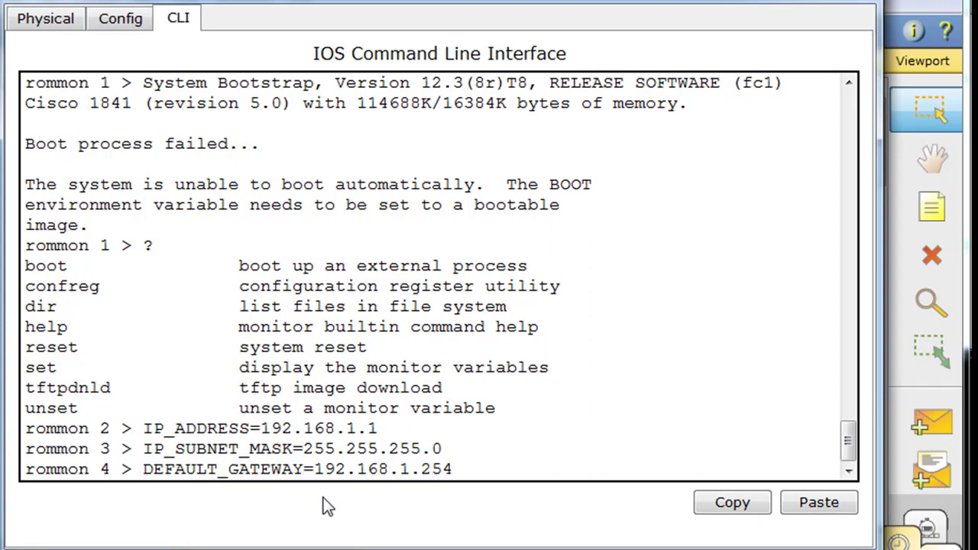
pyautogui.press('Return')
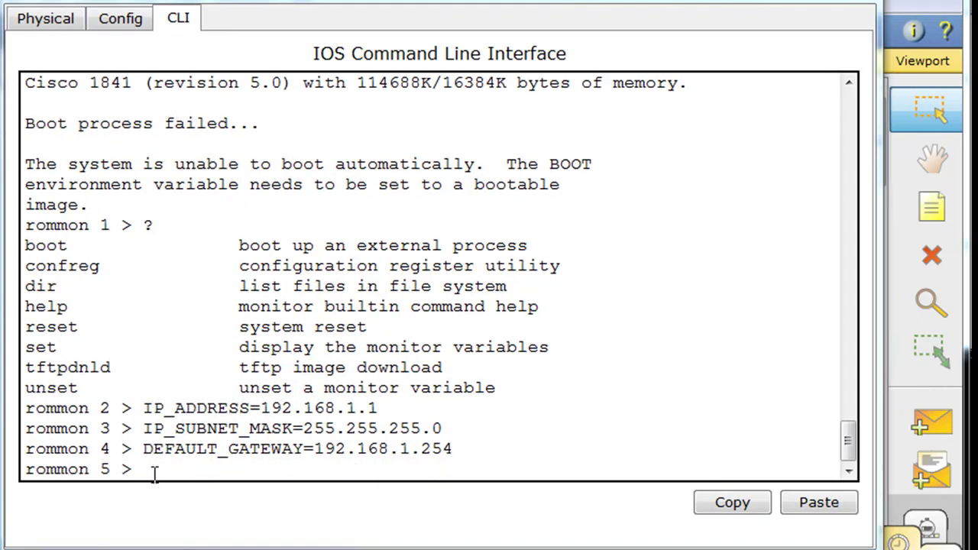
# Set TFTP_SERVER=192.168.1.254 and TFTP_FILE to the pasted c1841 image name.
pyautogui.write('TFTP_')
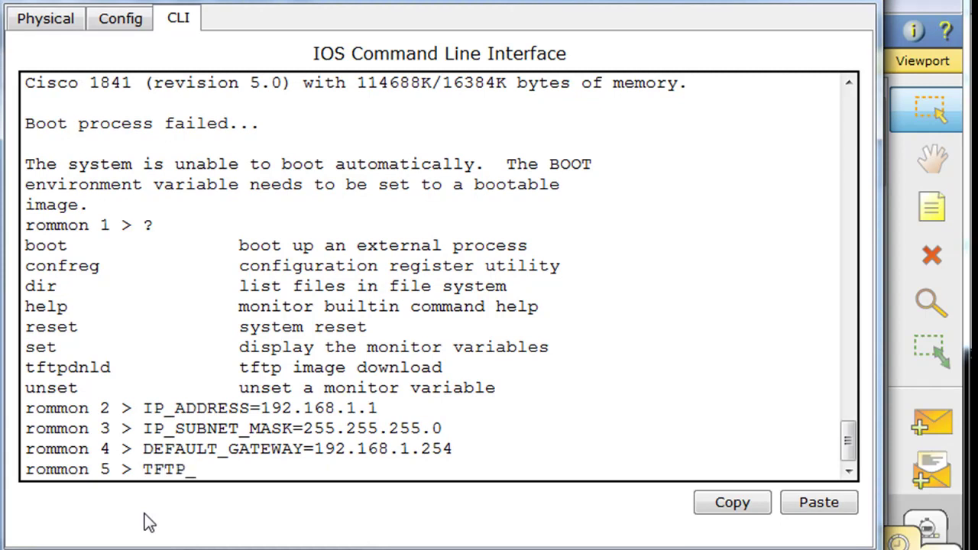
pyautogui.write('SERVER')
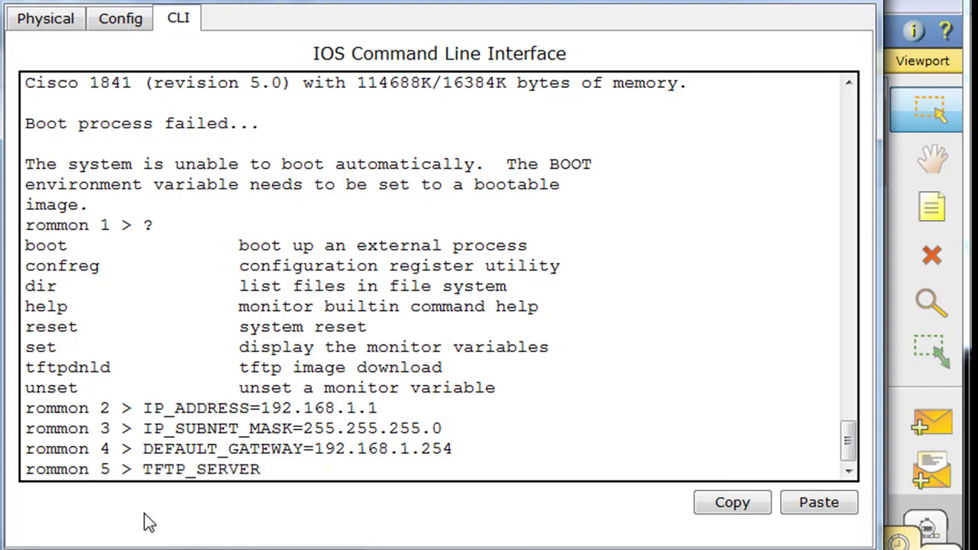
pyautogui.write('=192.168')
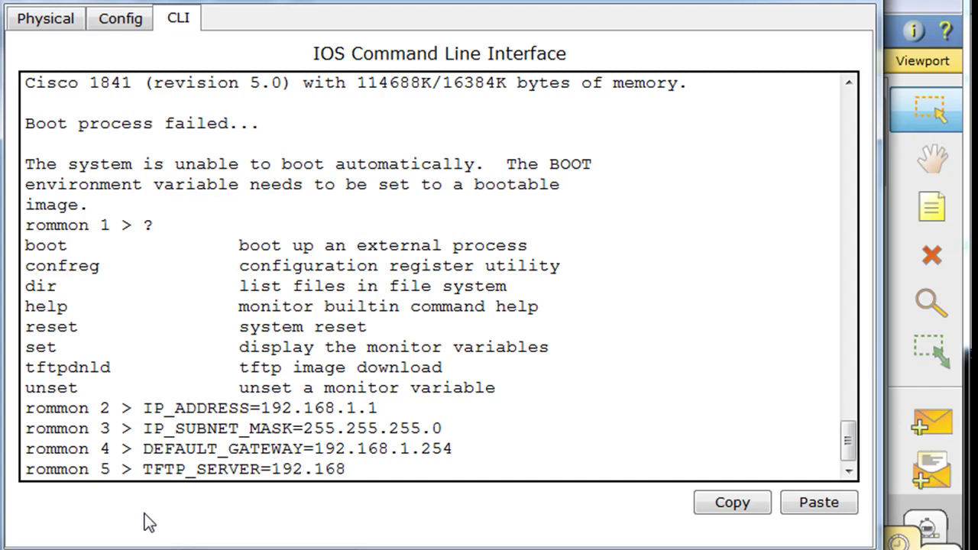
pyautogui.write('.1.254')
pyautogui.press('Return')
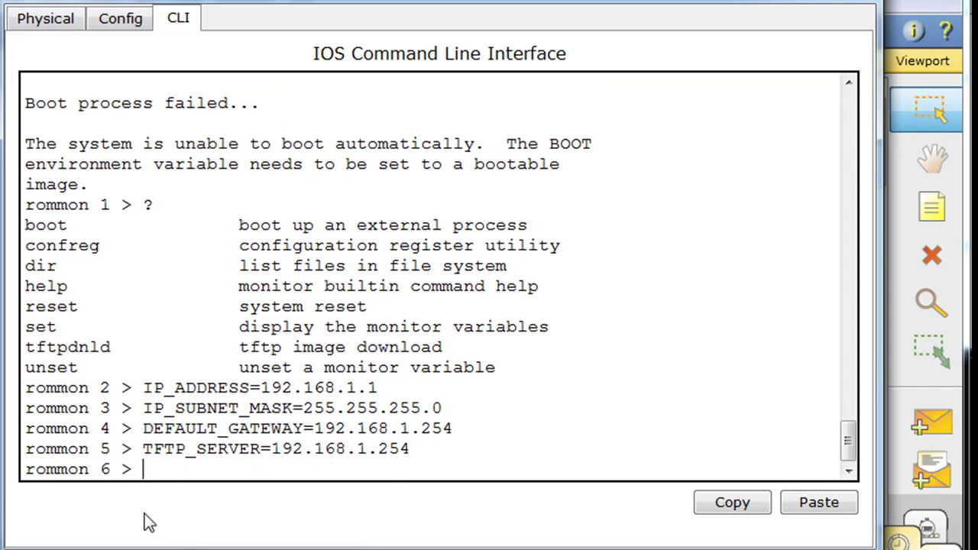
pyautogui.write('TFTP_FILE')
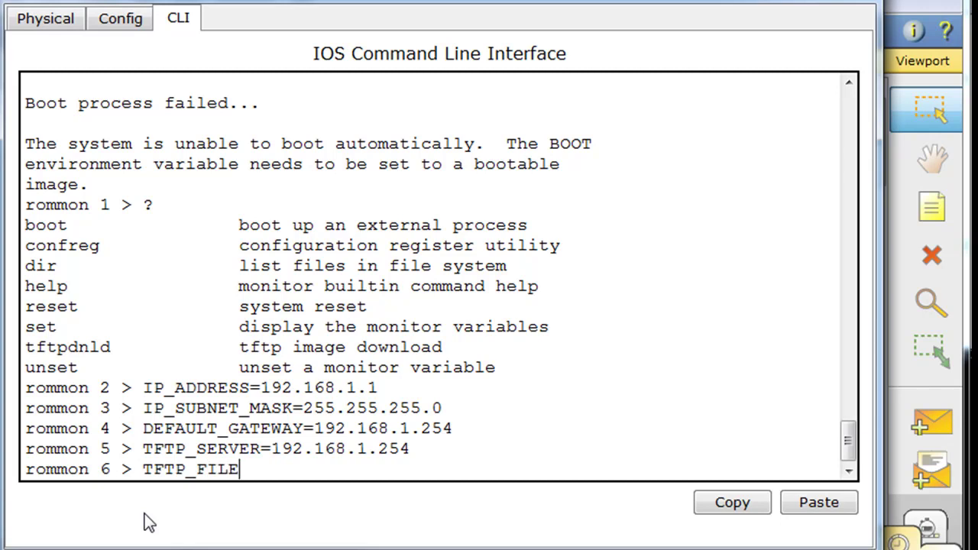
pyautogui.write('=')
pyautogui.click(823, 507)
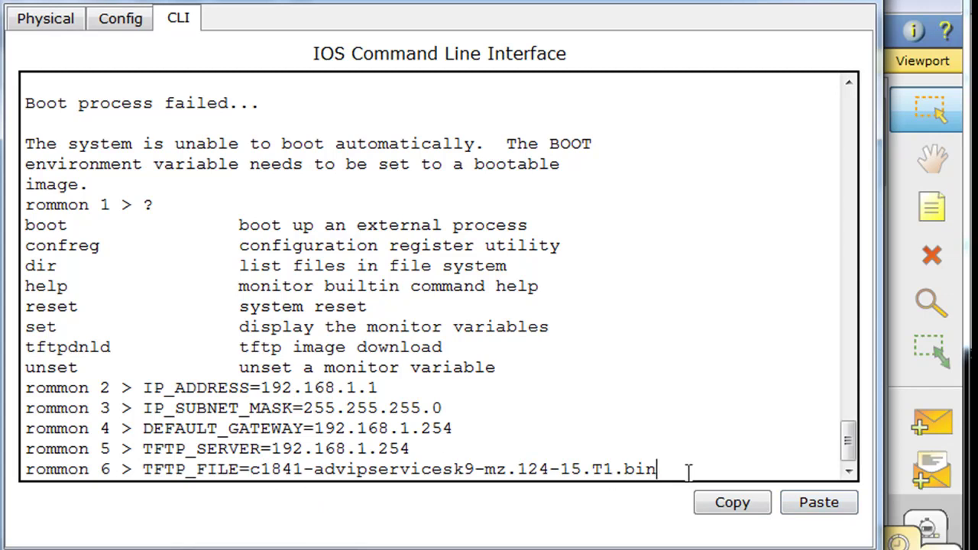
pyautogui.press('Return')
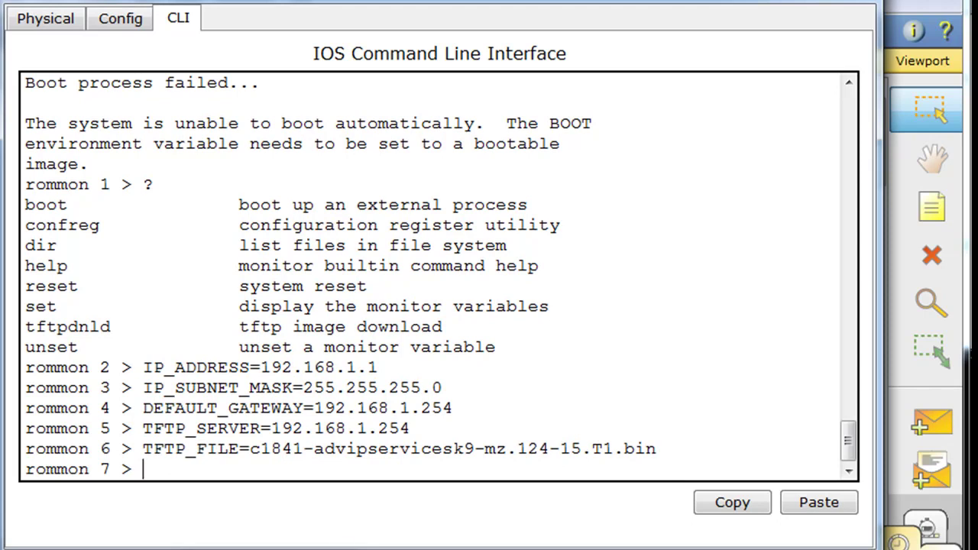
pyautogui.write('tftpd')
pyautogui.press('BackSpace')
pyautogui.press('BackSpace')
pyautogui.press('BackSpace')
pyautogui.press('BackSpace')
pyautogui.press('BackSpace')
pyautogui.write('?')
pyautogui.press('BackSpace')
# Run tftpdnld, confirm with y, and see the download time out.
pyautogui.write('tftpdnld')
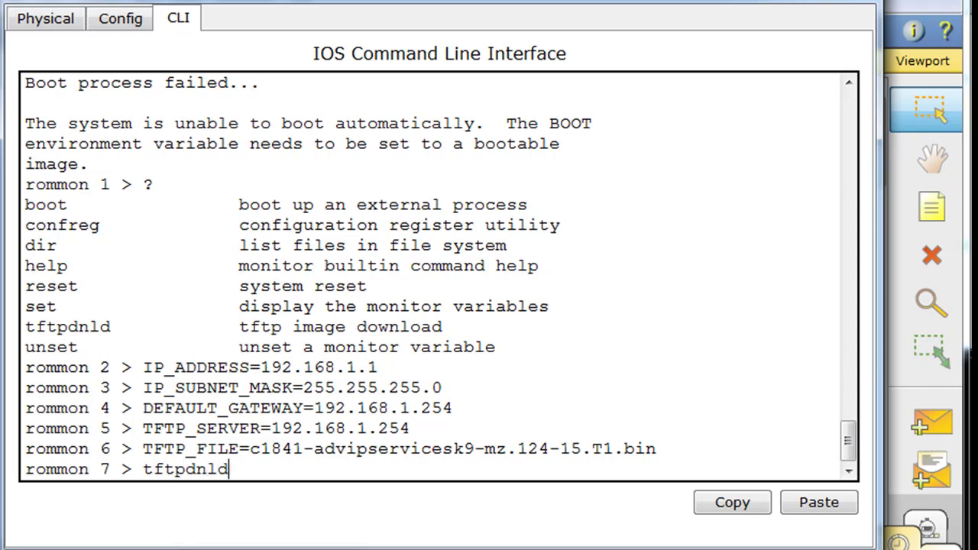
pyautogui.press('Return')
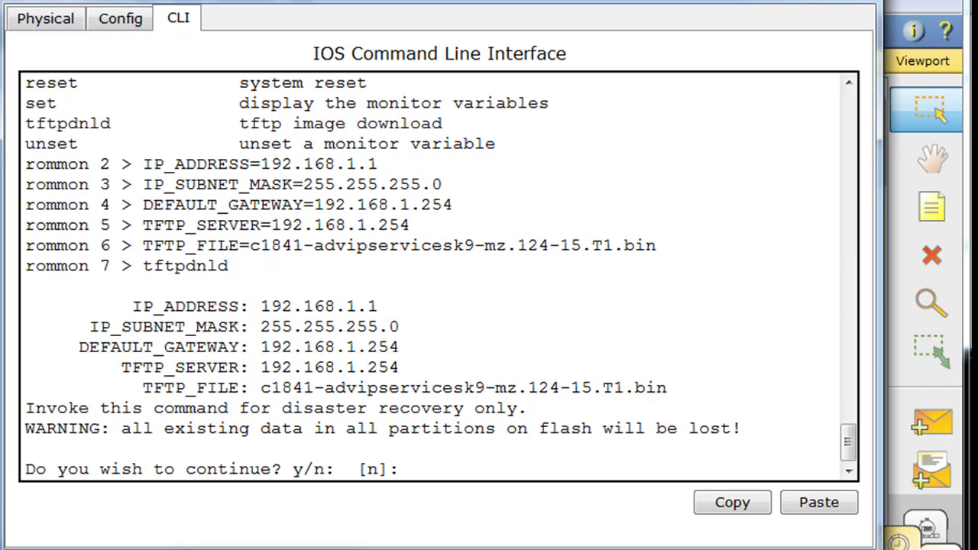
pyautogui.write('y')
pyautogui.press('Return')
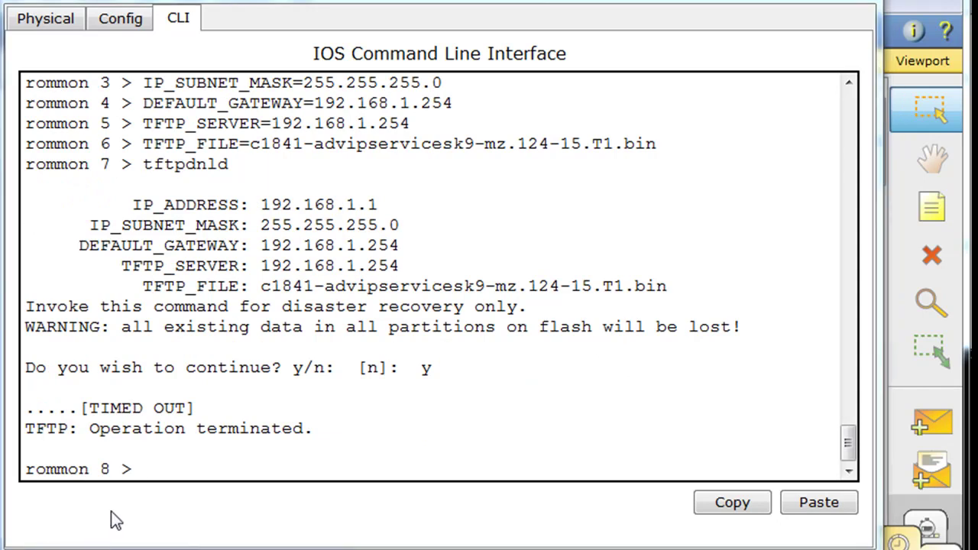
pyautogui.moveTo(587, 7); pyautogui.dragTo(600, 446)
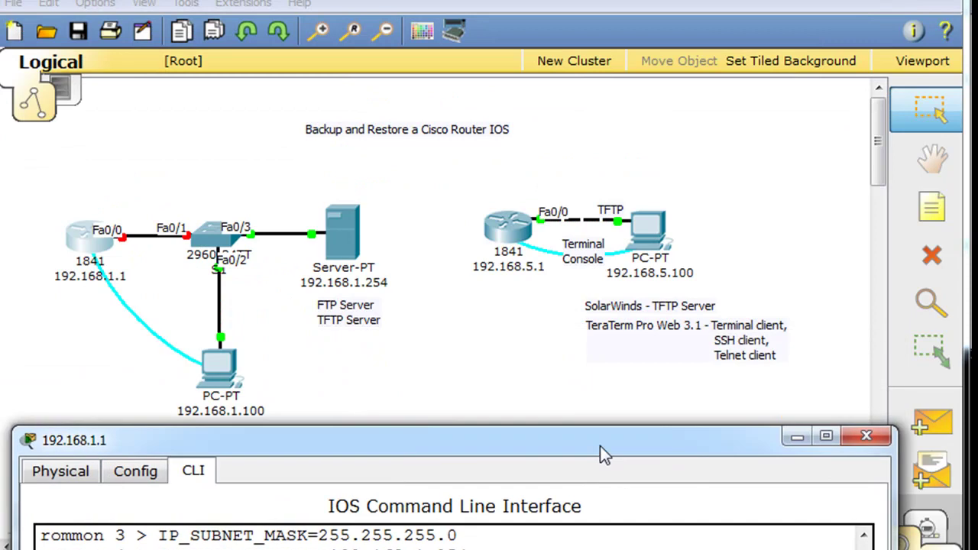
# Check the server's TFTP file list, then minimize the router and server windows.
pyautogui.click(345, 246)
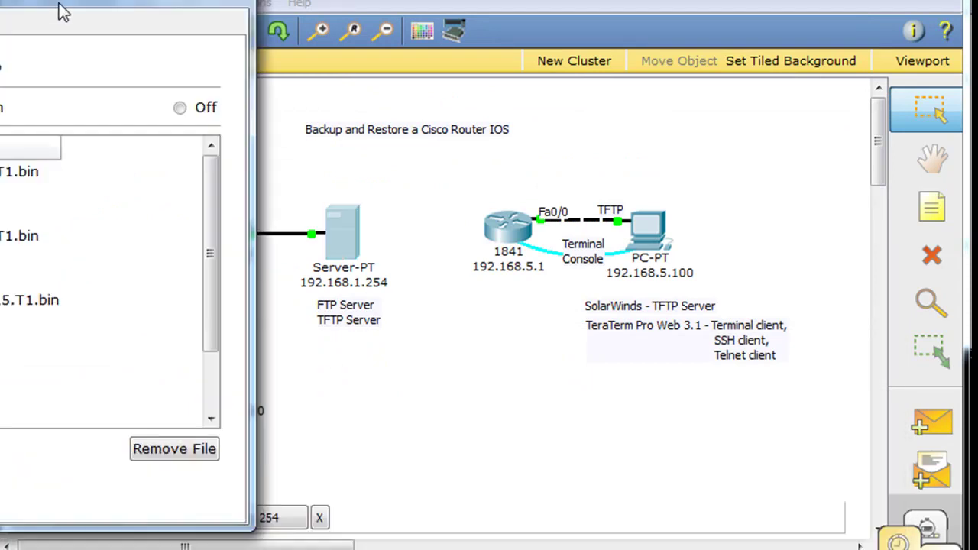
pyautogui.moveTo(61, 18); pyautogui.dragTo(775, 15)
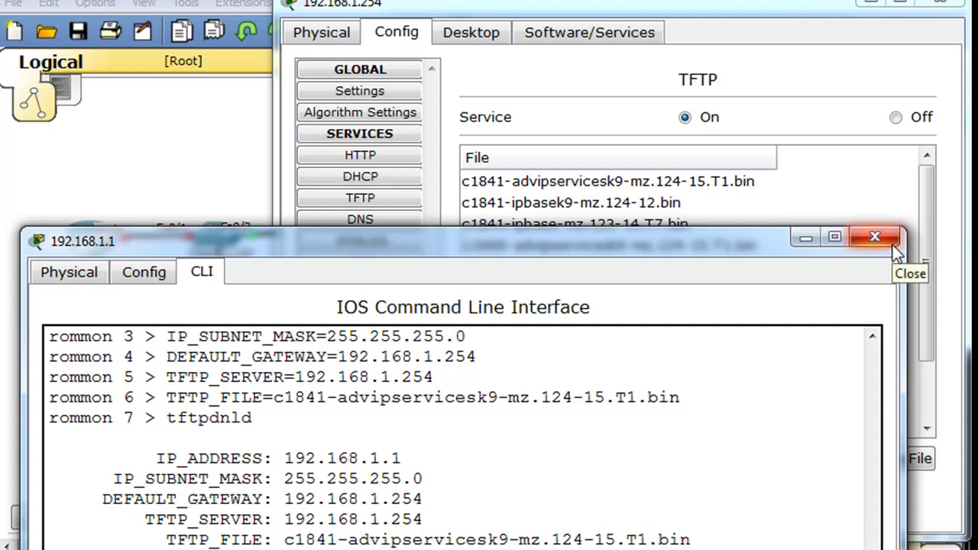
pyautogui.moveTo(739, 249); pyautogui.dragTo(750, 60)
pyautogui.click(826, 53)
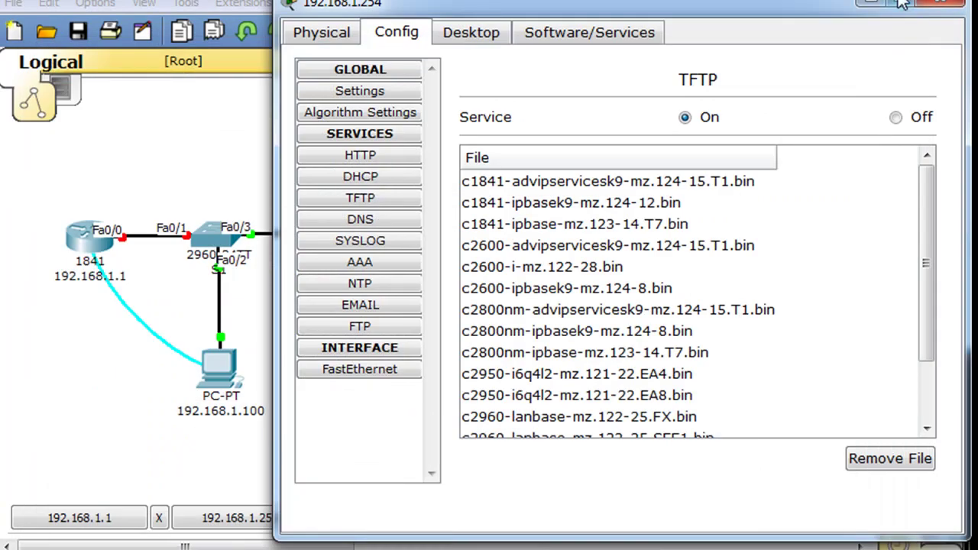
pyautogui.click(873, 3)
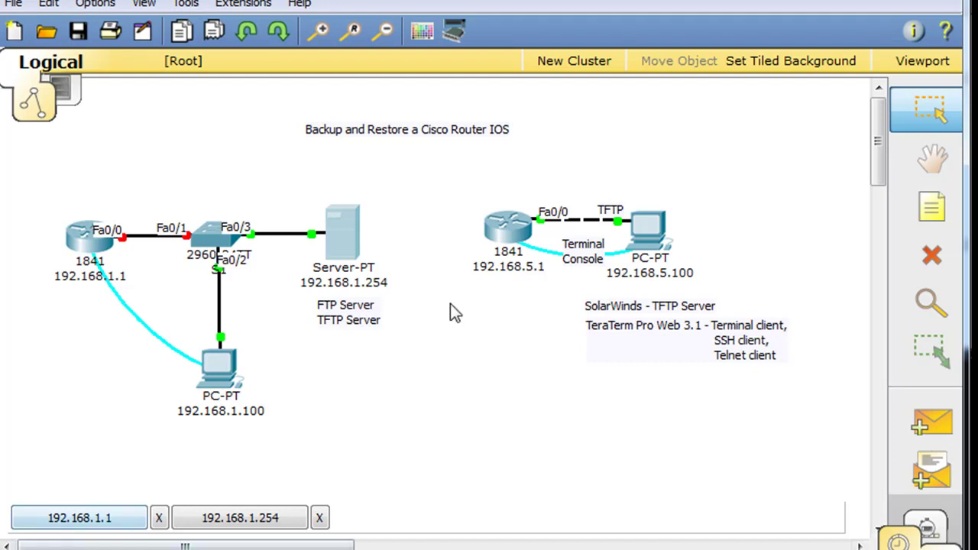
# Delete the 2960 switch and its links from the topology.
pyautogui.click(897, 274)
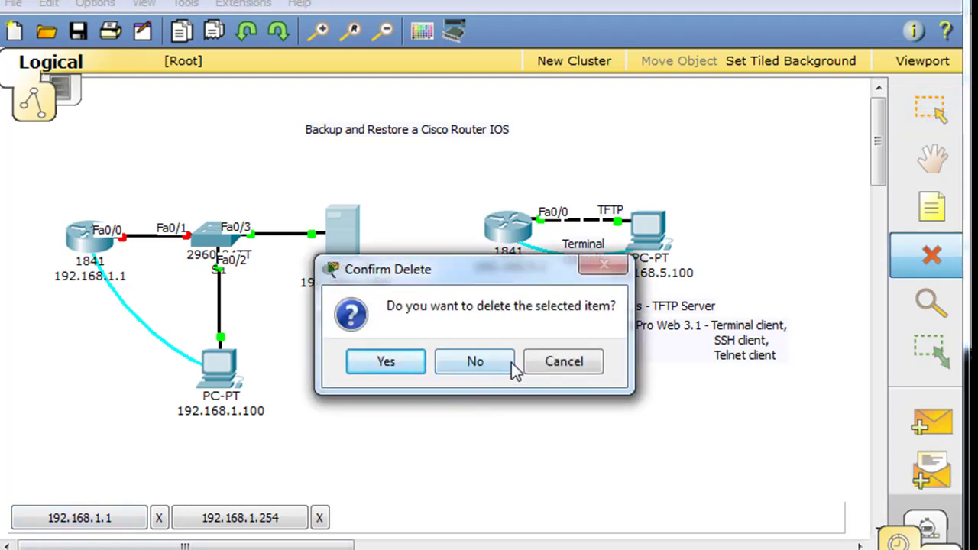
pyautogui.press('Escape')
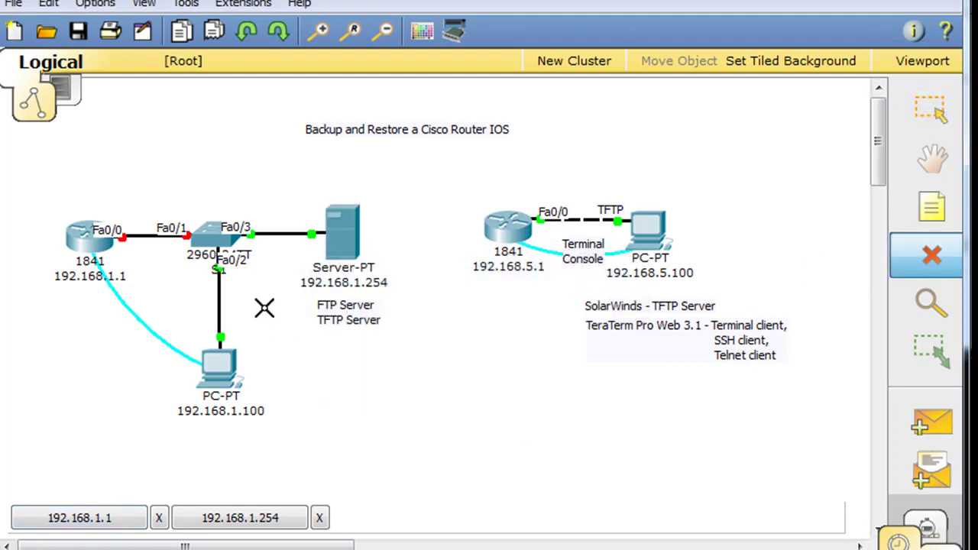
pyautogui.click(218, 238)
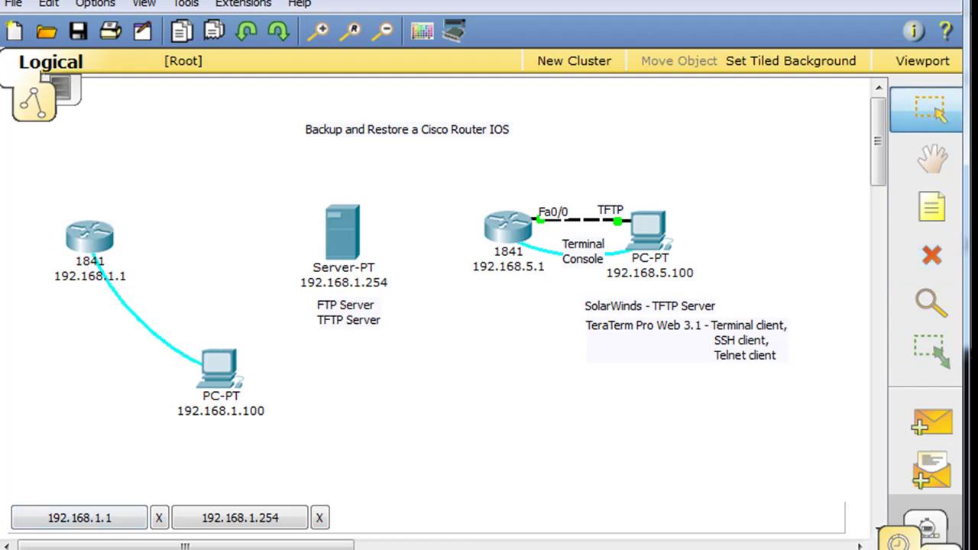
# Cable R1's FastEthernet0/0 directly to Server-PT's FastEthernet port with a crossover cable.
pyautogui.click(103, 248)
pyautogui.click(119, 237)
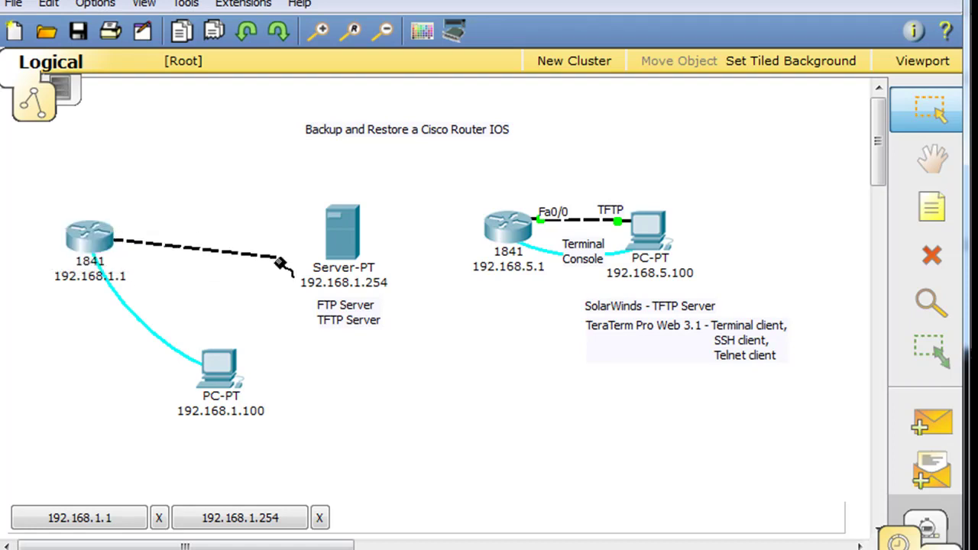
pyautogui.click(346, 240)
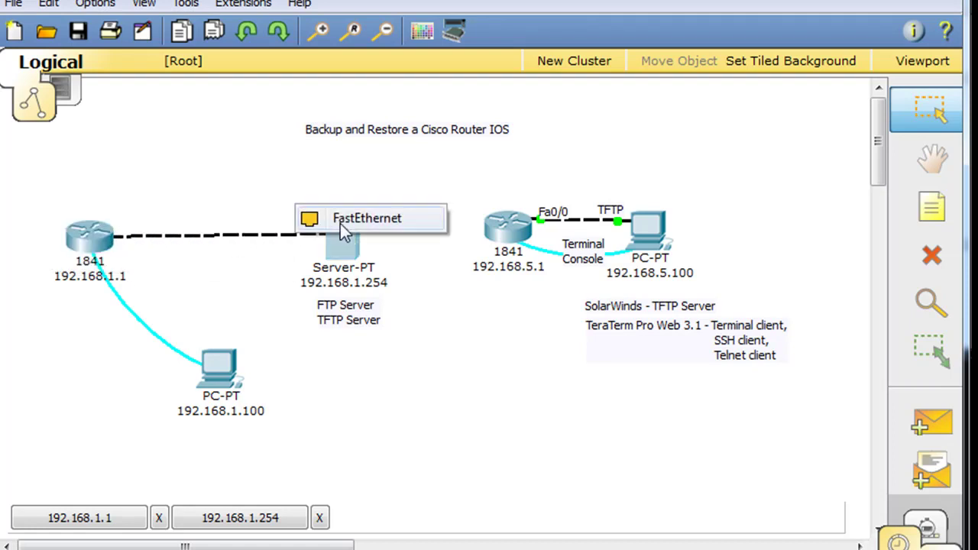
pyautogui.click(340, 223)
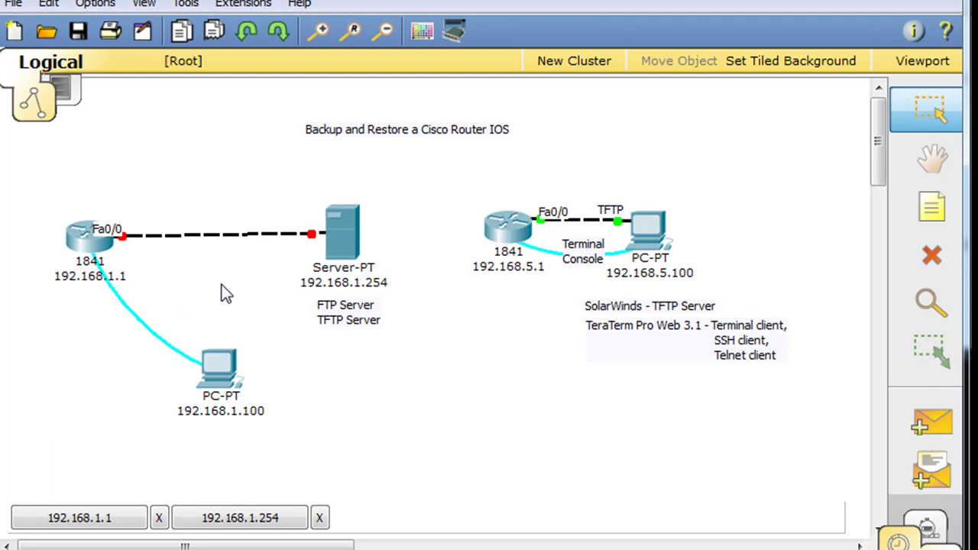
pyautogui.moveTo(88, 256)
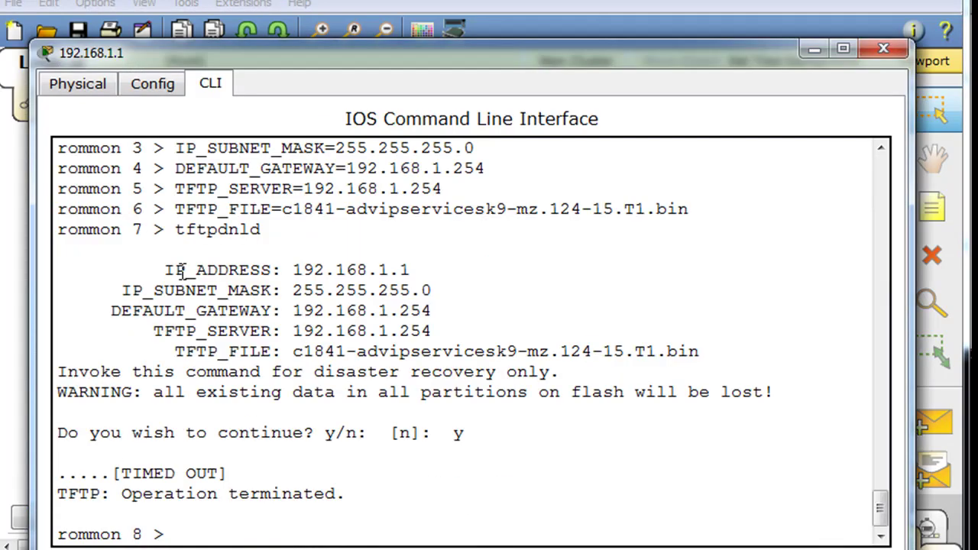
pyautogui.moveTo(428, 16); pyautogui.dragTo(428, 2)
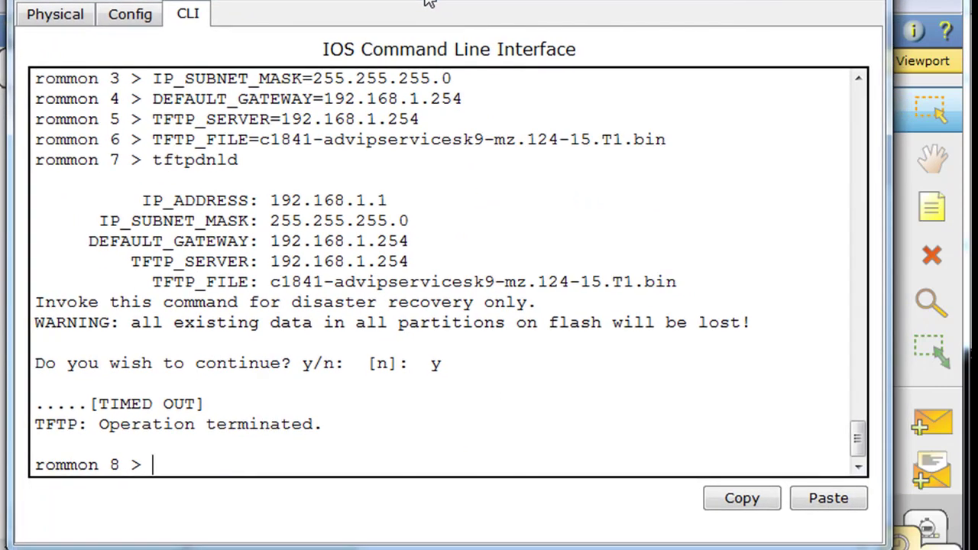
# Run tftpdnld, confirm with y to flash the c1841 image, then reset R1.
pyautogui.write('tftpdnld')
pyautogui.press('Return')
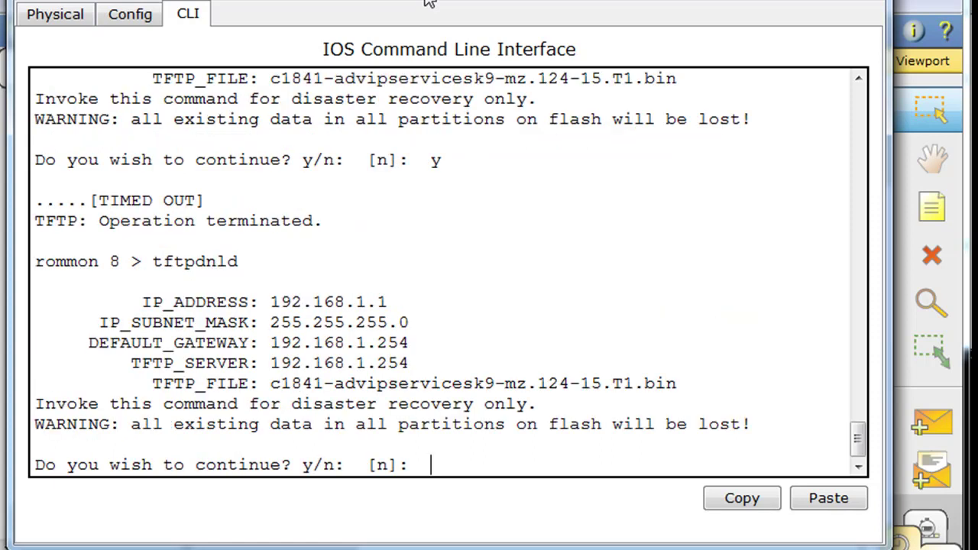
pyautogui.write('y')
pyautogui.press('Return')
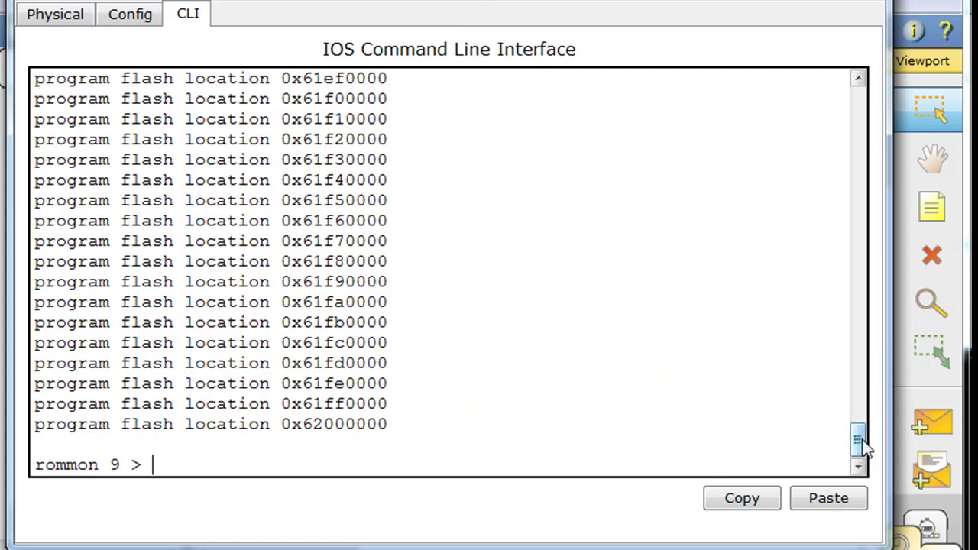
pyautogui.moveTo(857, 442)
pyautogui.mouseDown()
pyautogui.moveTo(837, 145)
pyautogui.moveTo(819, 343)
pyautogui.moveTo(857, 439)
pyautogui.mouseUp()
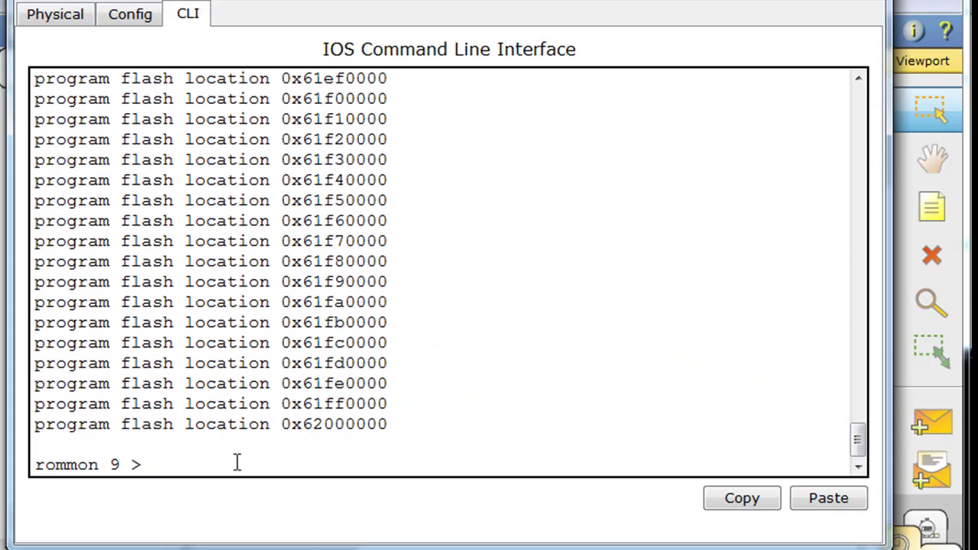
pyautogui.write('reset')
pyautogui.press('Return')
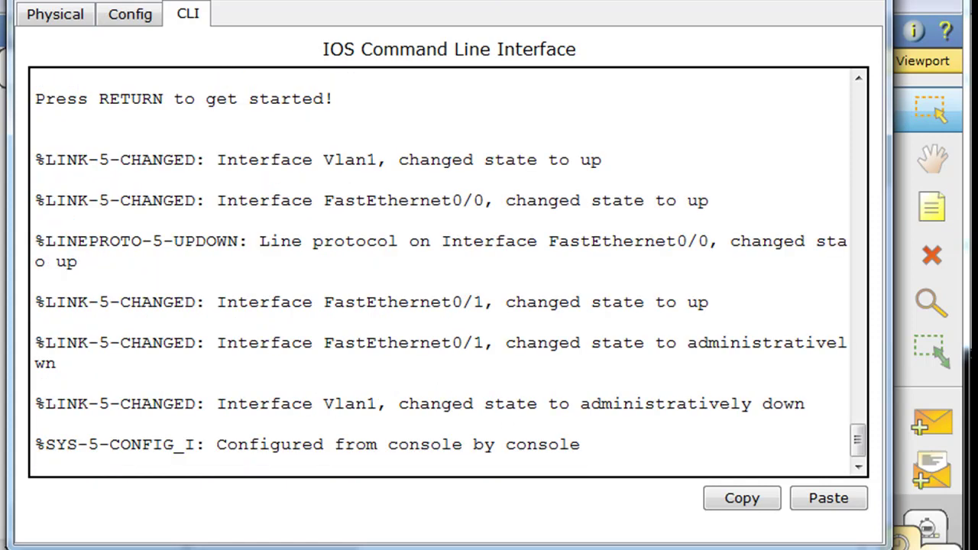
# Bring up the R1> prompt, check the router–server link status, and reopen R1's window.
pyautogui.press('Return')
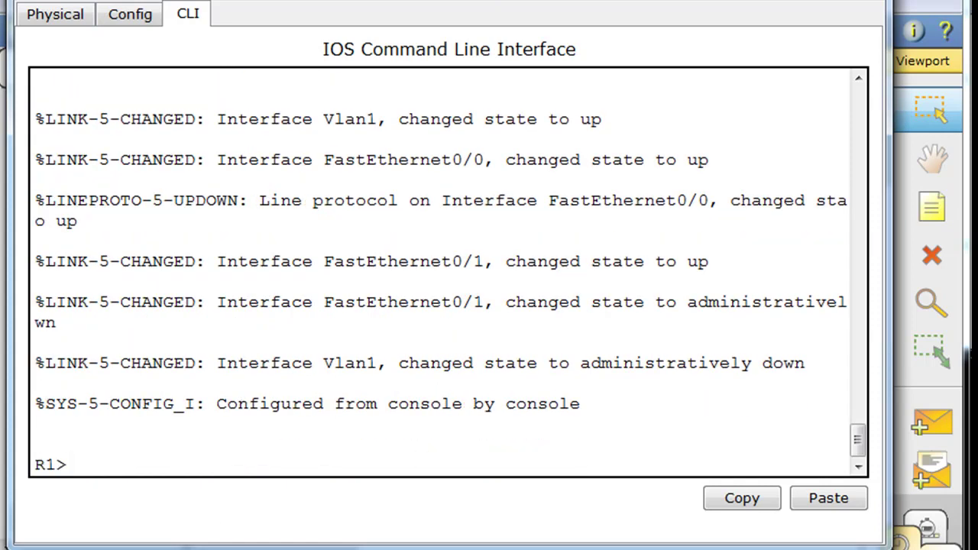
pyautogui.moveTo(538, 2); pyautogui.dragTo(579, 504)
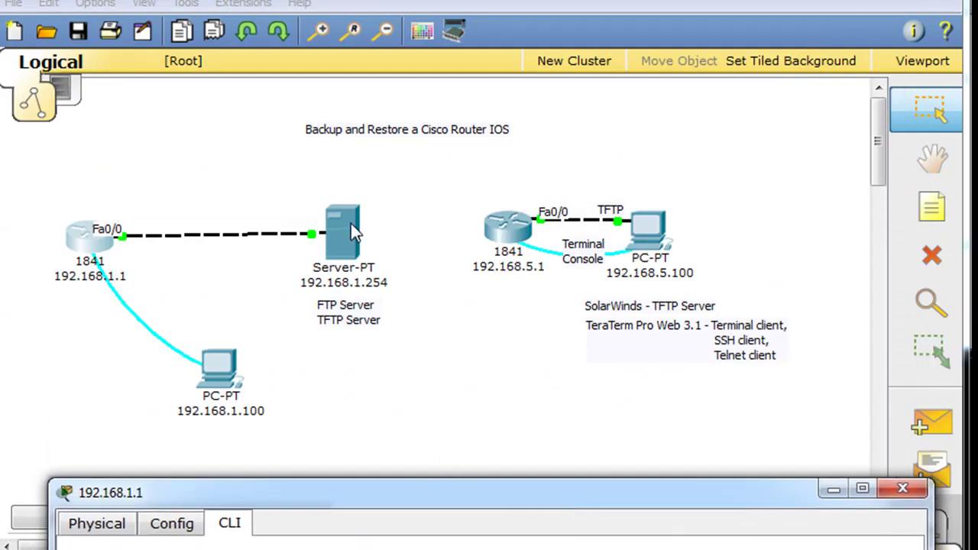
pyautogui.moveTo(351, 225); pyautogui.dragTo(349, 236)
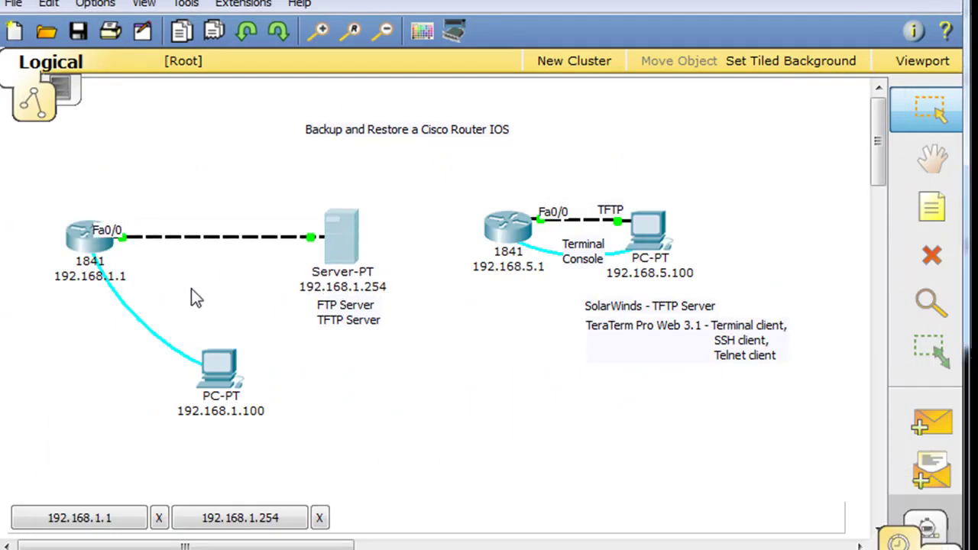
pyautogui.moveTo(312, 252)
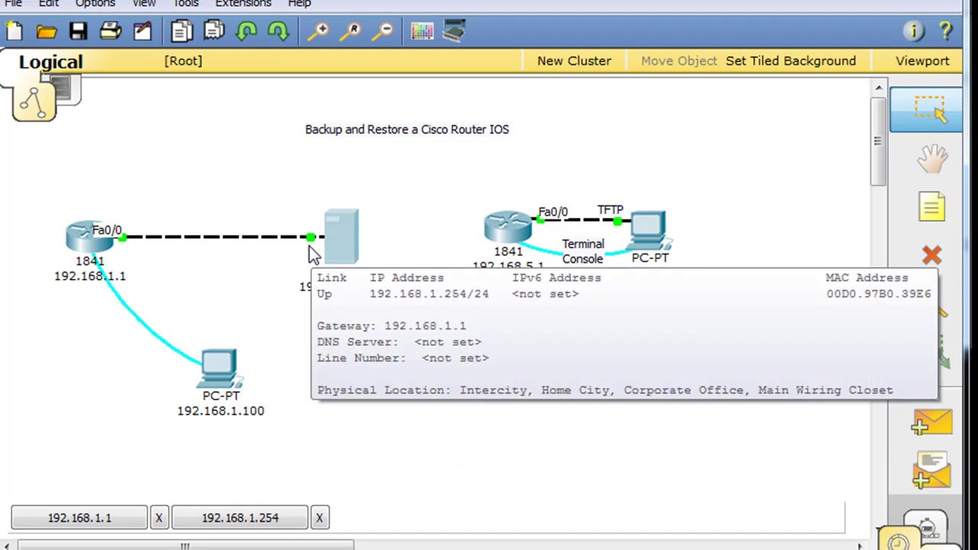
pyautogui.moveTo(88, 248)
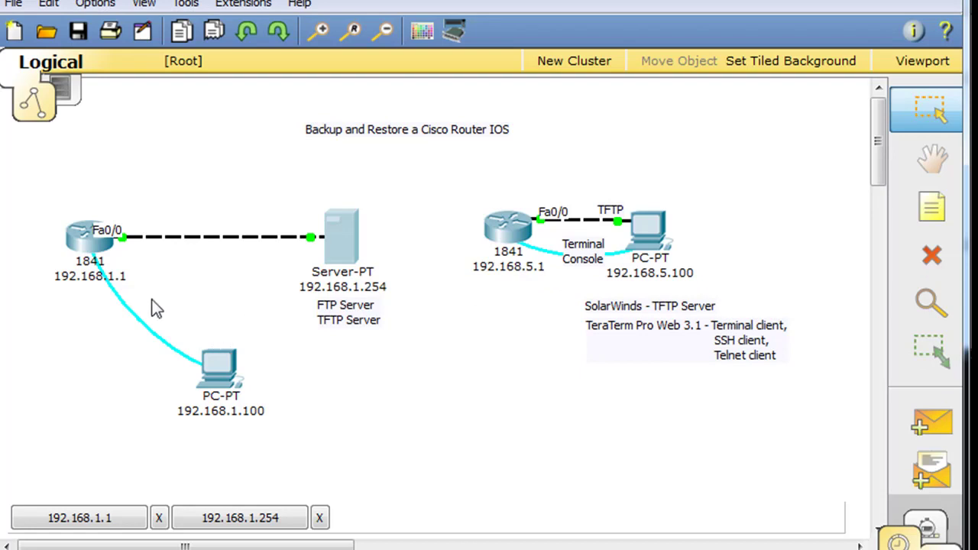
pyautogui.click(89, 242)
pyautogui.moveTo(335, 493); pyautogui.dragTo(316, 93)
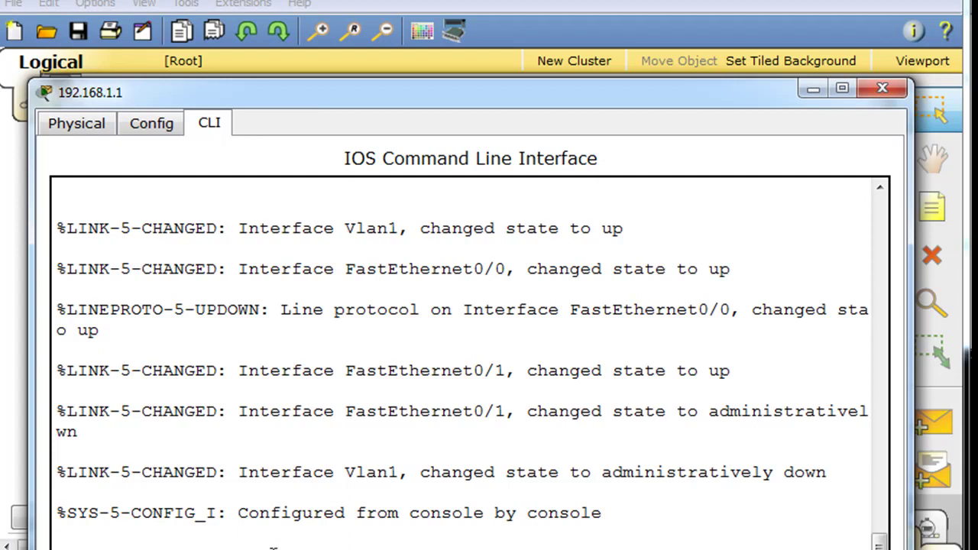
# Connect PC 192.168.1.100's terminal at 9600 8N1 to reach the R1> console, then clear its window away.
pyautogui.click(813, 90)
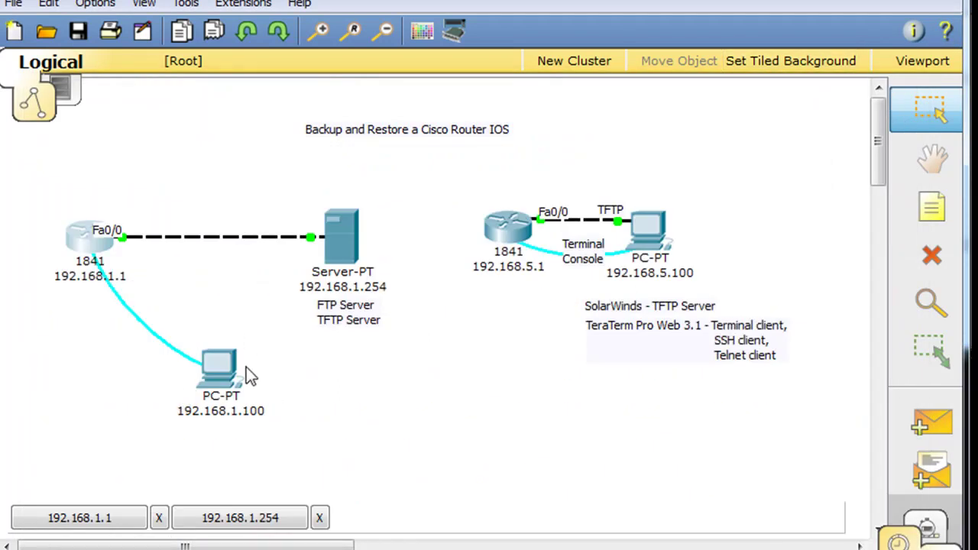
pyautogui.click(219, 367)
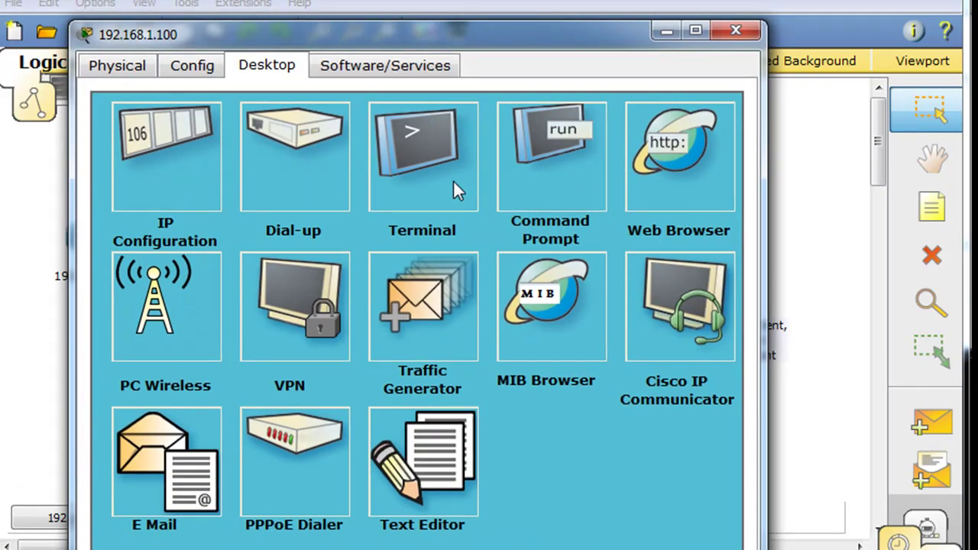
pyautogui.click(451, 184)
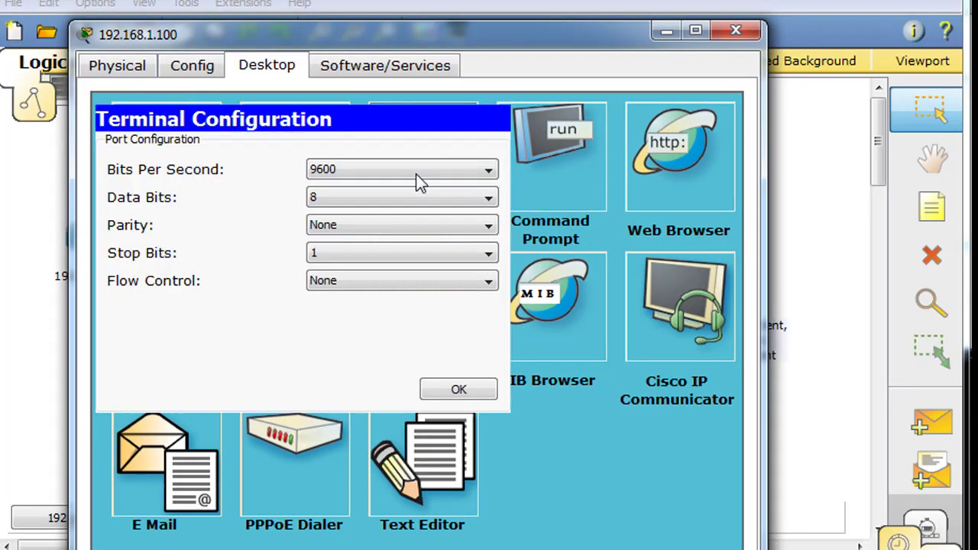
pyautogui.click(459, 389)
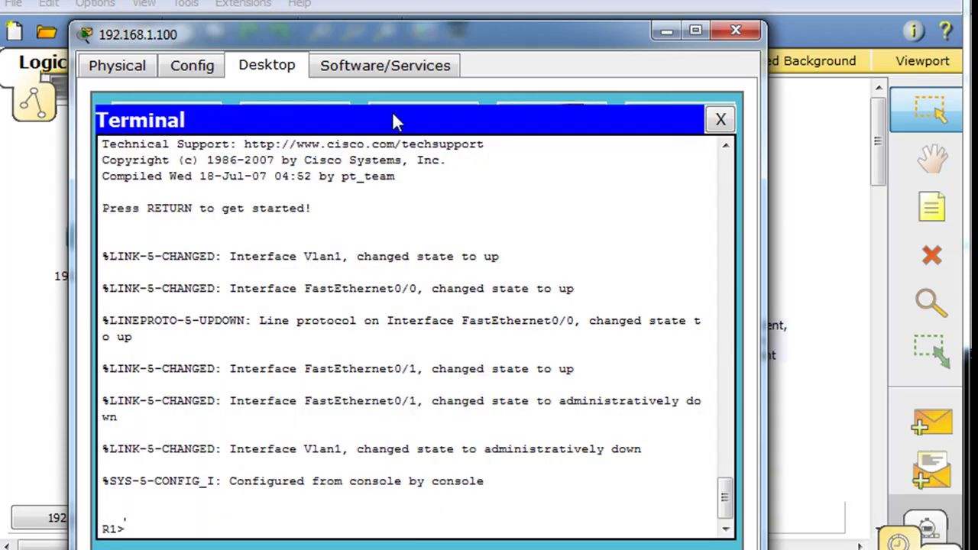
pyautogui.moveTo(433, 34); pyautogui.dragTo(388, 2)
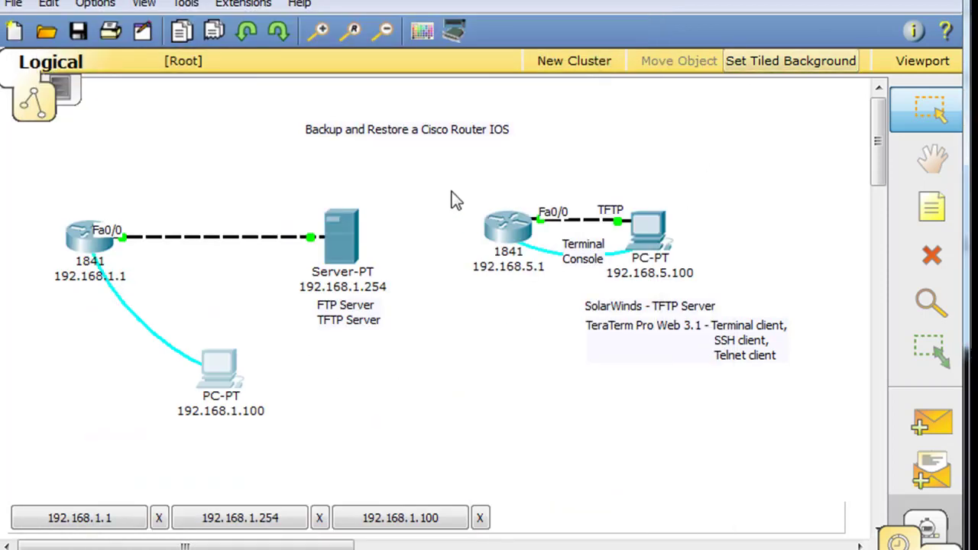
# Rearrange the Tera Term and XMODEM progress windows while the image transfer finishes.
pyautogui.moveTo(447, 184); pyautogui.dragTo(836, 436)
pyautogui.click(739, 458)
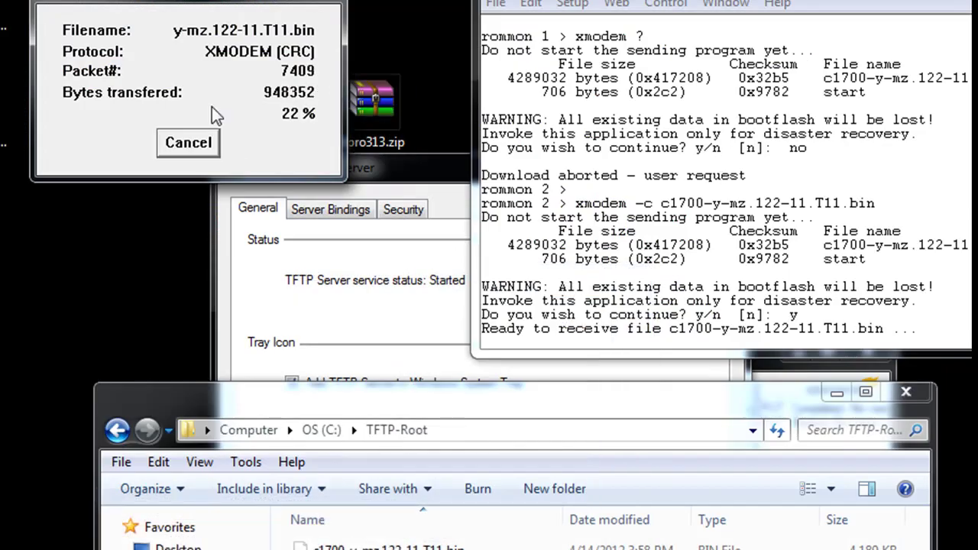
pyautogui.moveTo(176, 1); pyautogui.dragTo(182, 23)
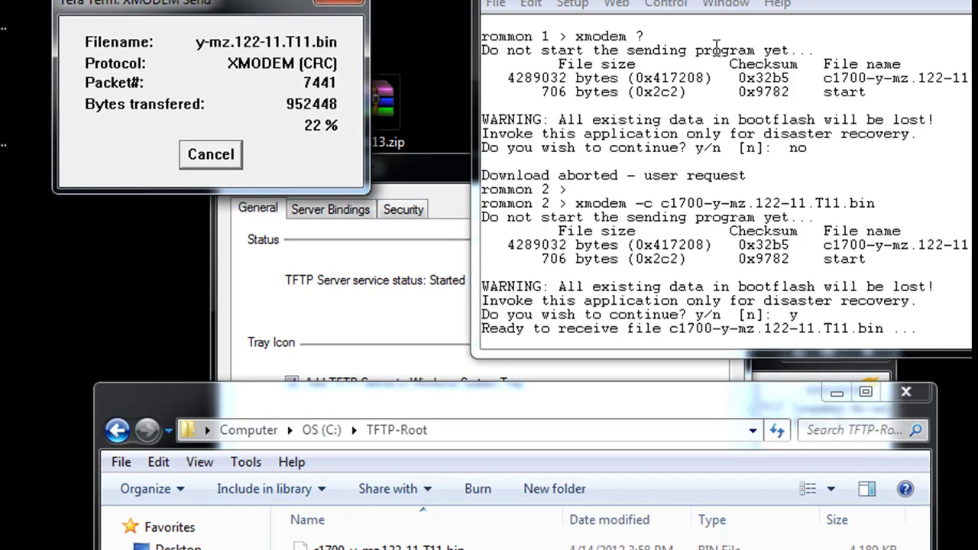
pyautogui.moveTo(815, 2); pyautogui.dragTo(606, 3)
pyautogui.moveTo(259, 17); pyautogui.dragTo(204, 0)
pyautogui.moveTo(598, 6); pyautogui.dragTo(682, 0)
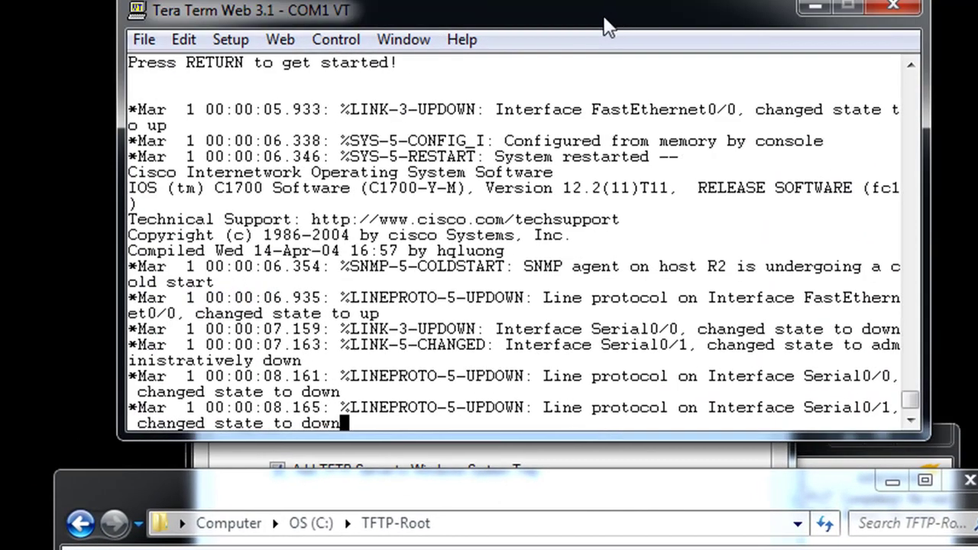
pyautogui.moveTo(604, 27); pyautogui.dragTo(494, 42)
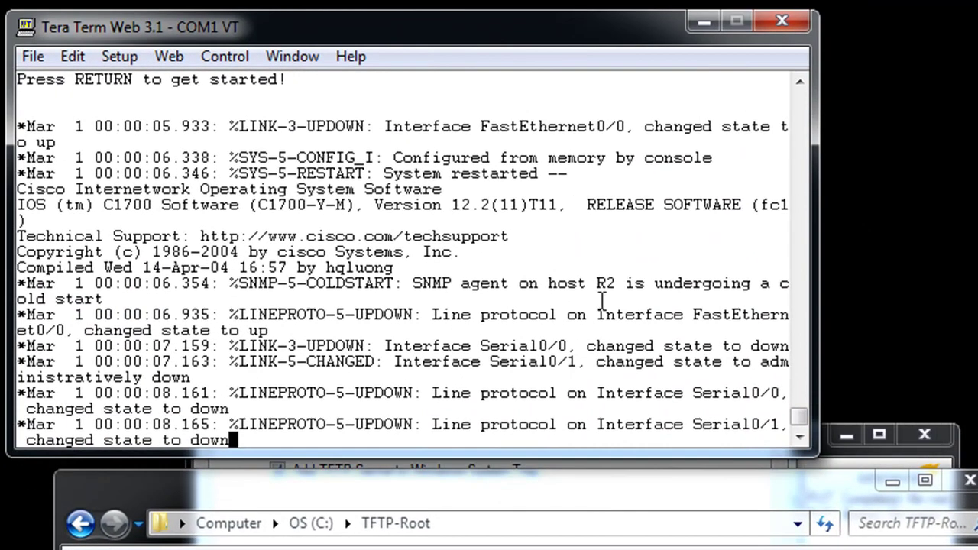
# On R2, enter privileged mode with en and save the configuration via copy run start to startup-config.
pyautogui.press('Return')
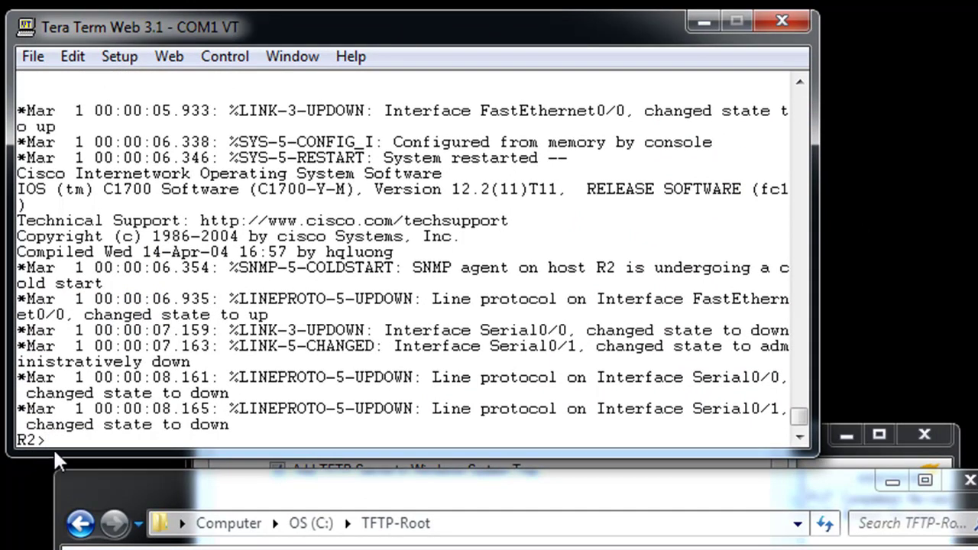
pyautogui.write('en')
pyautogui.press('Return')
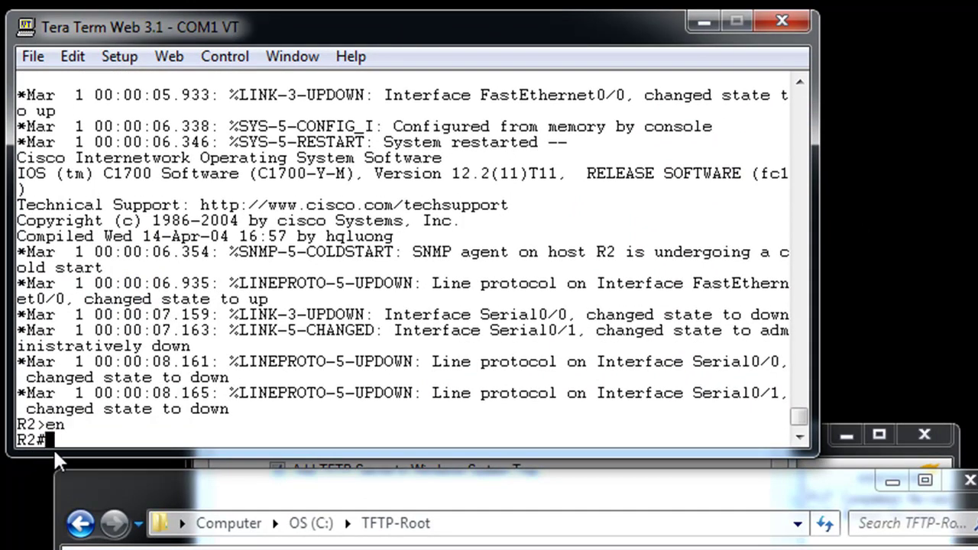
pyautogui.write('copy run start')
pyautogui.press('Return')
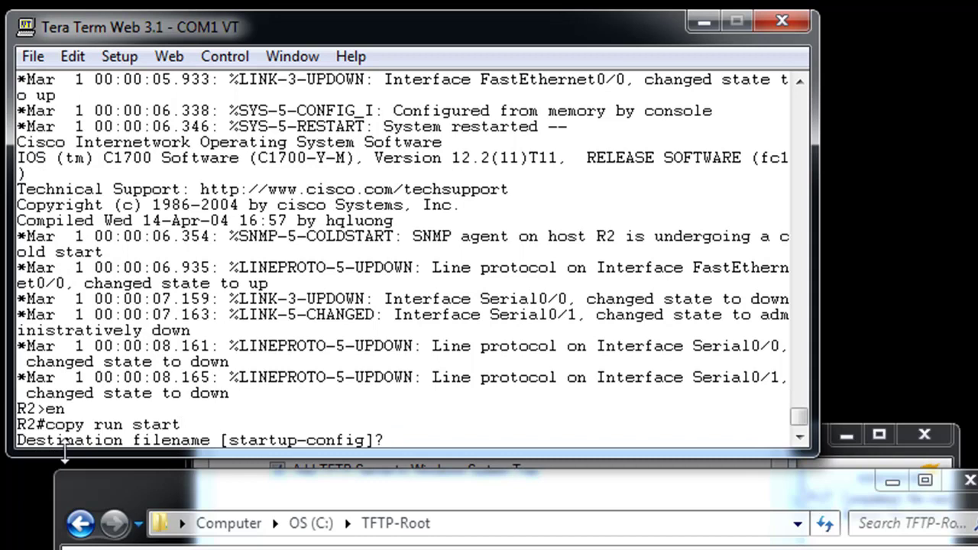
pyautogui.press('Return')
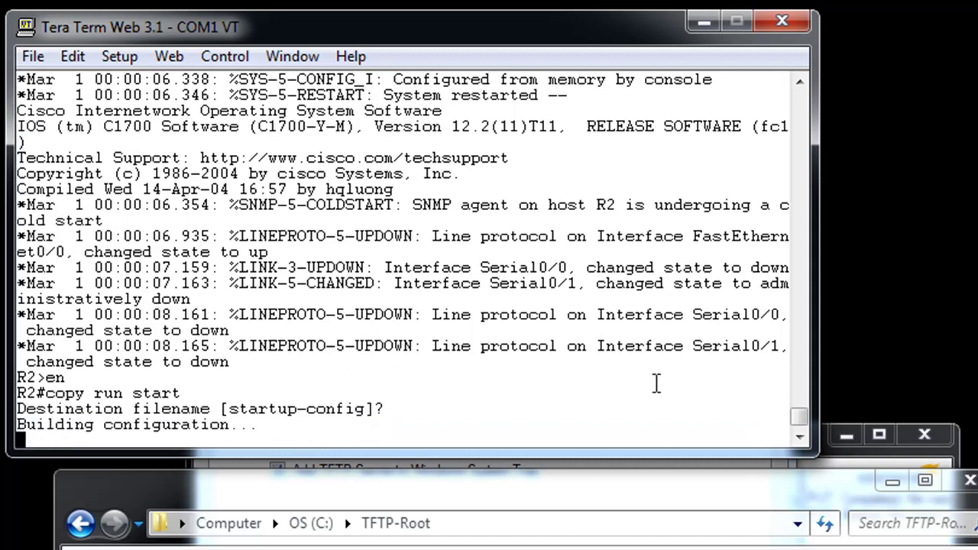